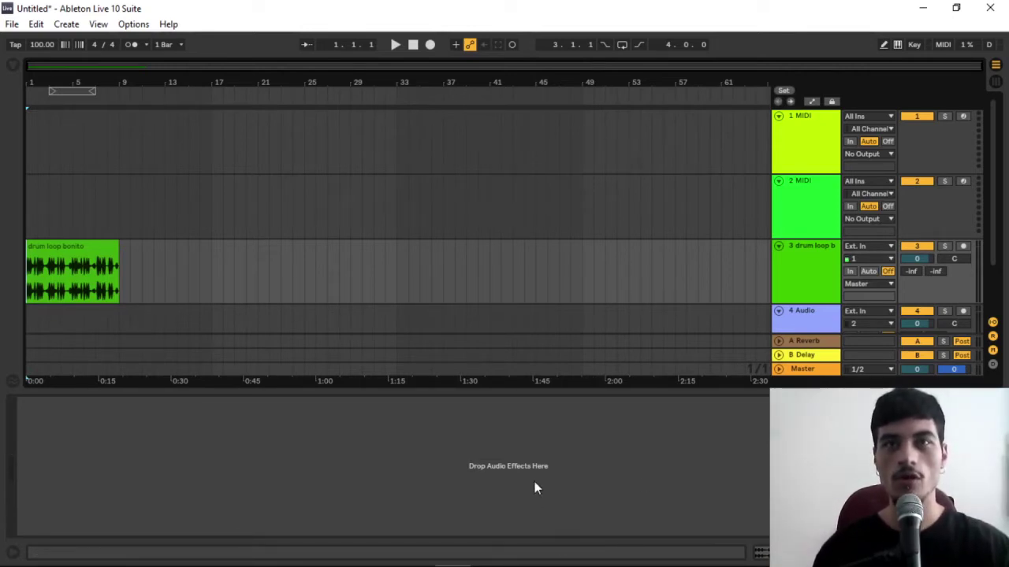
Colour the first MIDI track orange and the second MIDI track red
key("ctrl+alt+l")
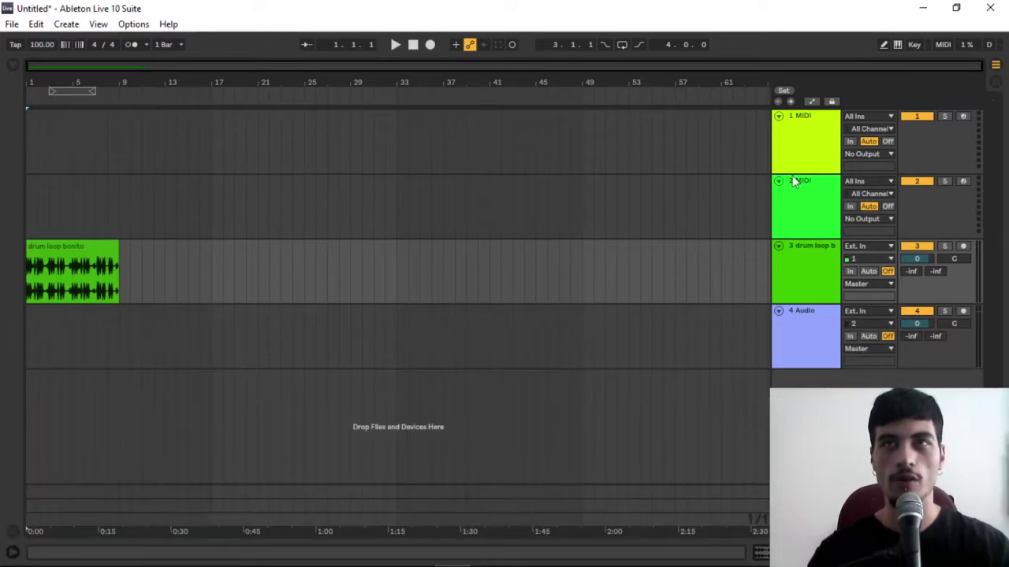
right_click(810, 145)
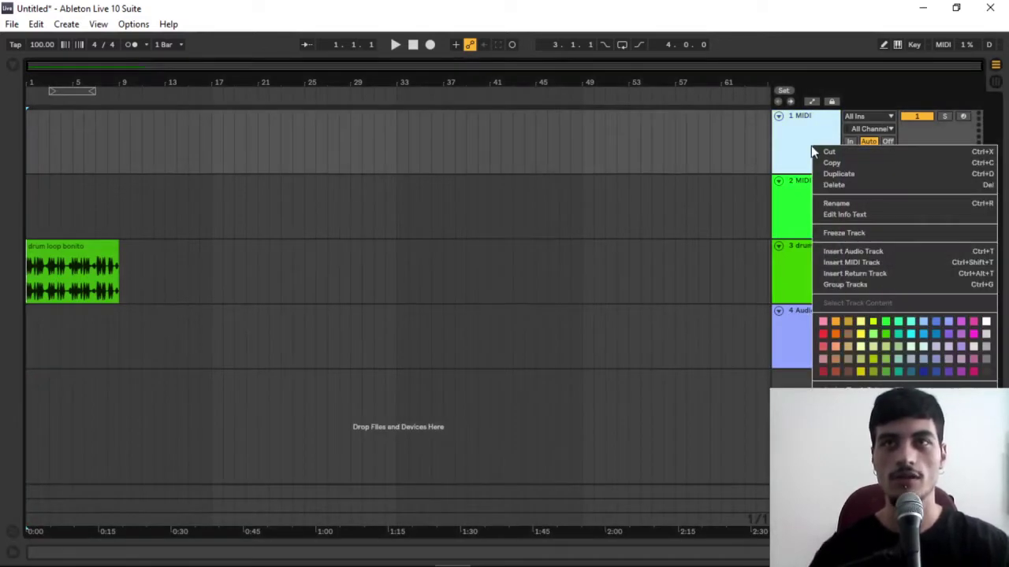
left_click(837, 320)
right_click(799, 196)
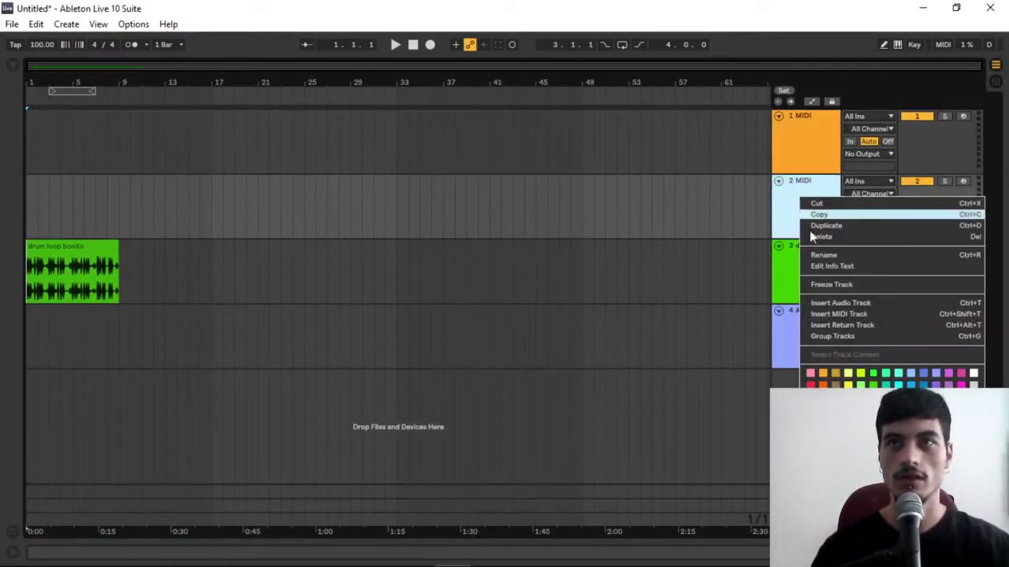
left_click(811, 374)
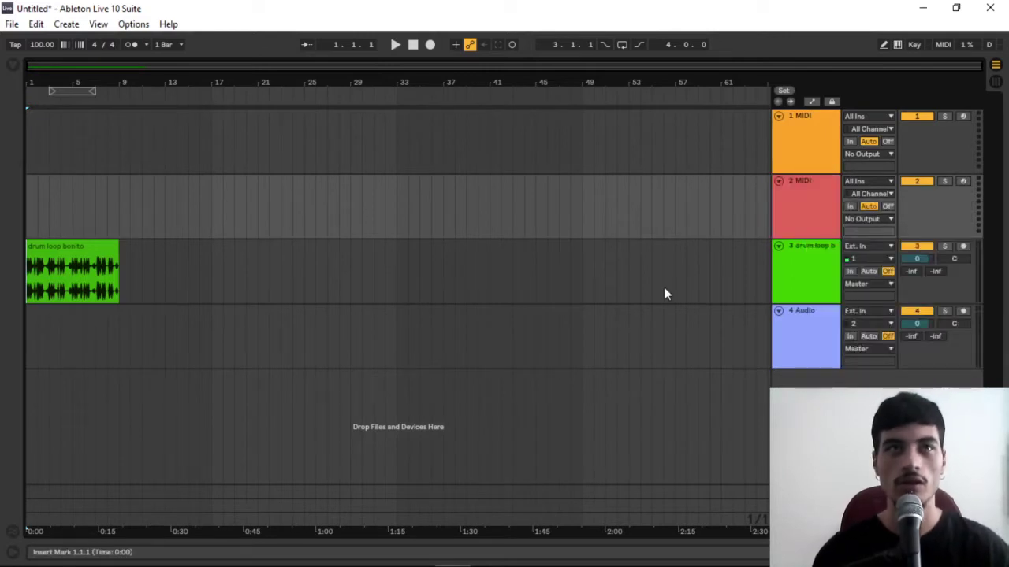
Search the browser for "grand piano" and load Grand Piano.adg onto the second MIDI track
key("ctrl+f")
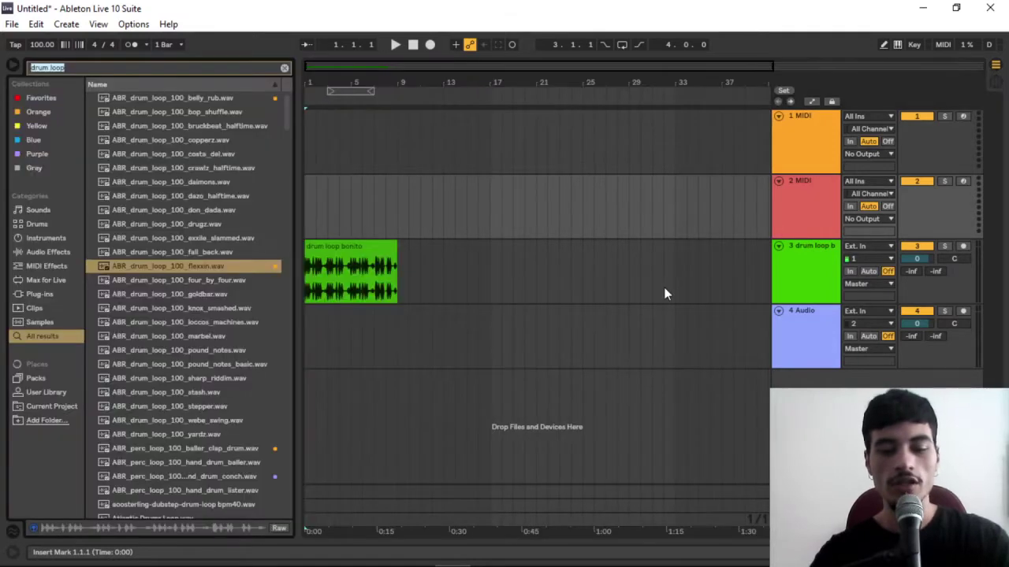
type("grand piano")
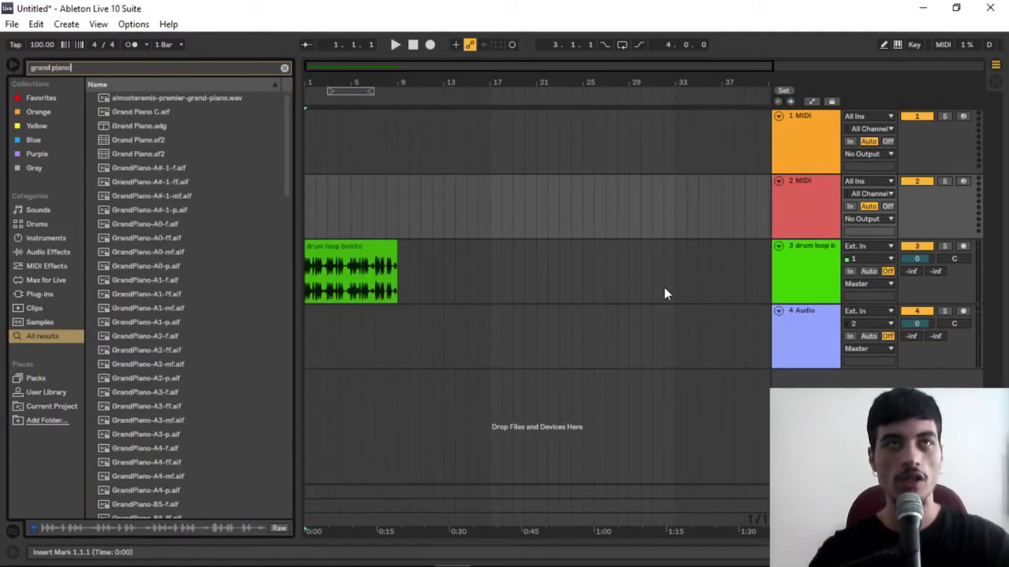
left_click_drag(127, 126, 426, 198)
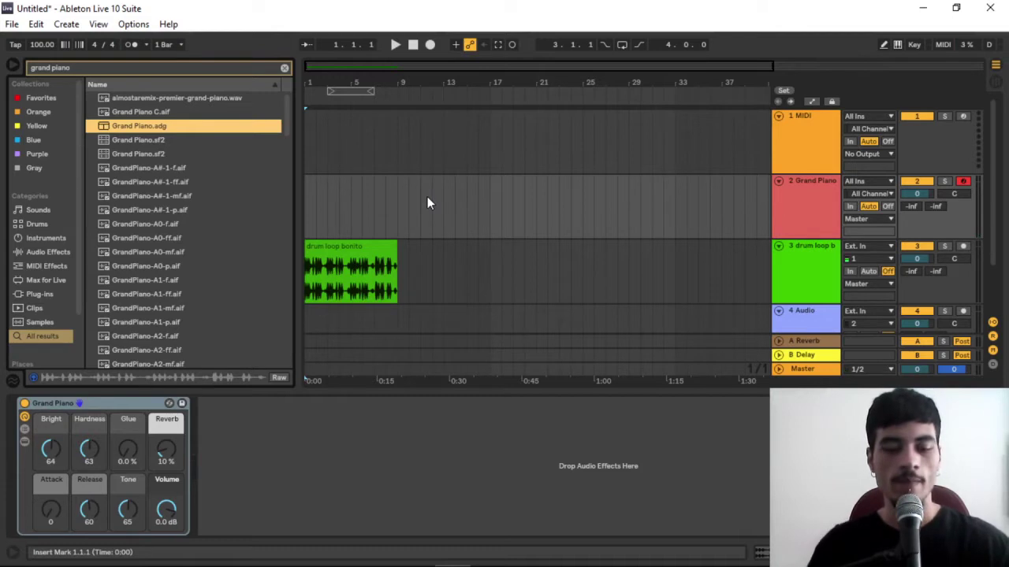
left_click(447, 413)
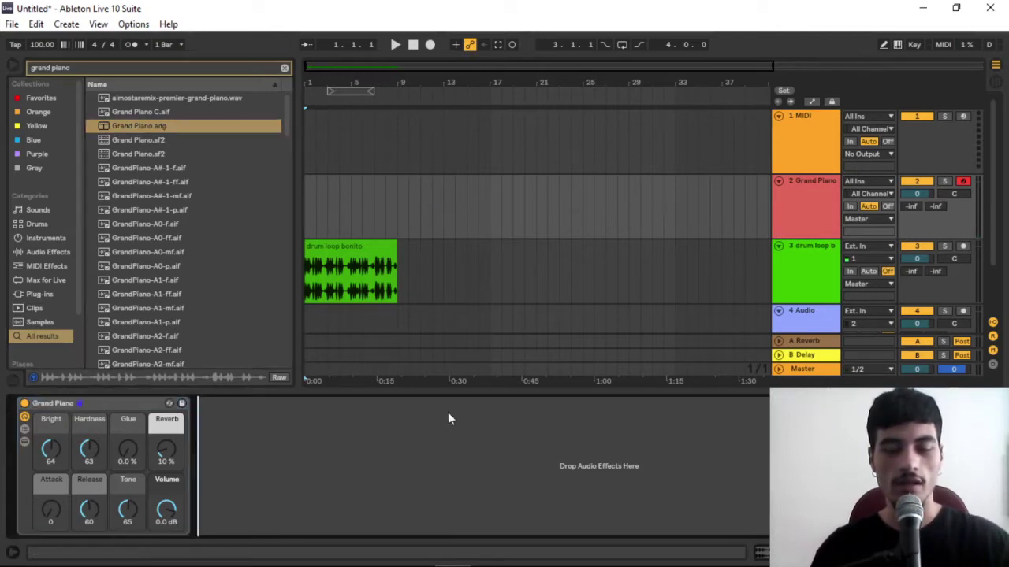
key("ctrl+alt+b")
key("ctrl+alt+l")
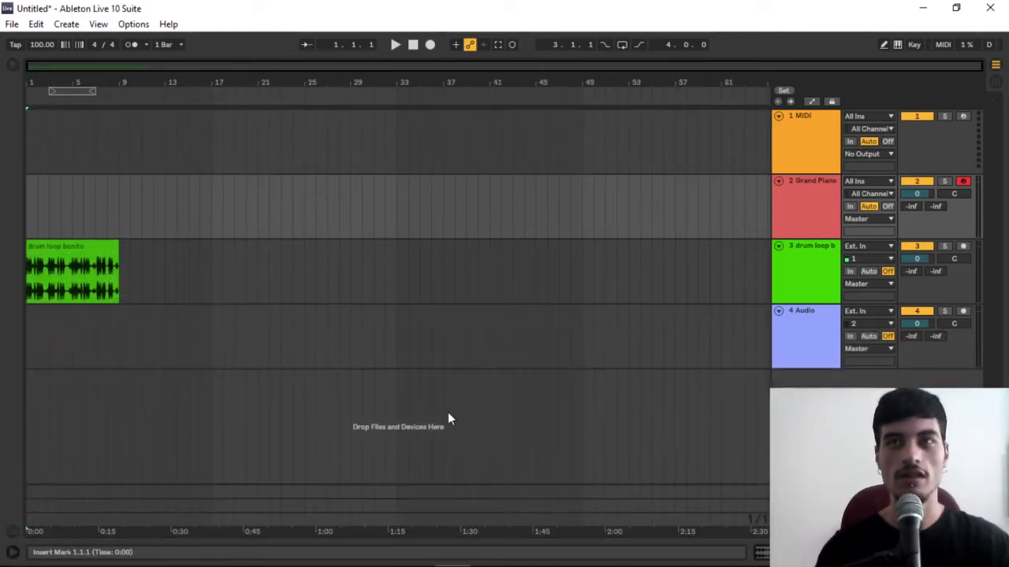
Duplicate the "drum loop bonito" clip end to end along its track until the loops reach bar 265
left_click(76, 250)
key("ctrl+d")
key("ctrl+d")
key("ctrl+d")
key("ctrl+d")
key("ctrl+d")
key("ctrl+d")
key("ctrl+d")
key("ctrl+d")
key("ctrl+d")
key("ctrl+d")
key("ctrl+d")
key("ctrl+d")
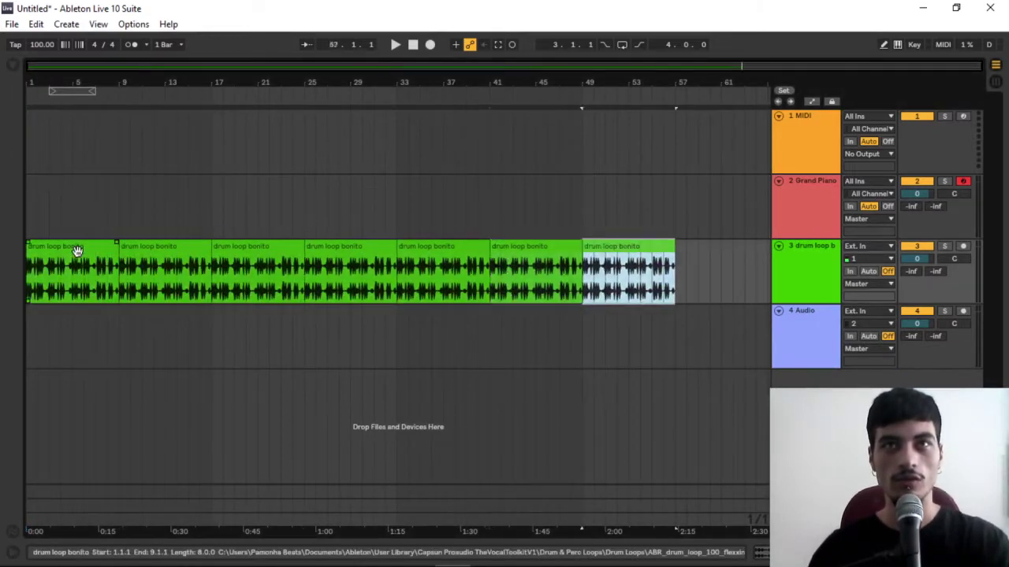
key("ctrl+d")
key("ctrl+d")
key("ctrl+d")
key("ctrl+d")
key("ctrl+d")
key("ctrl+d")
key("ctrl+d")
key("ctrl+d")
key("ctrl+d")
key("ctrl+d")
key("ctrl+d")
key("ctrl+d")
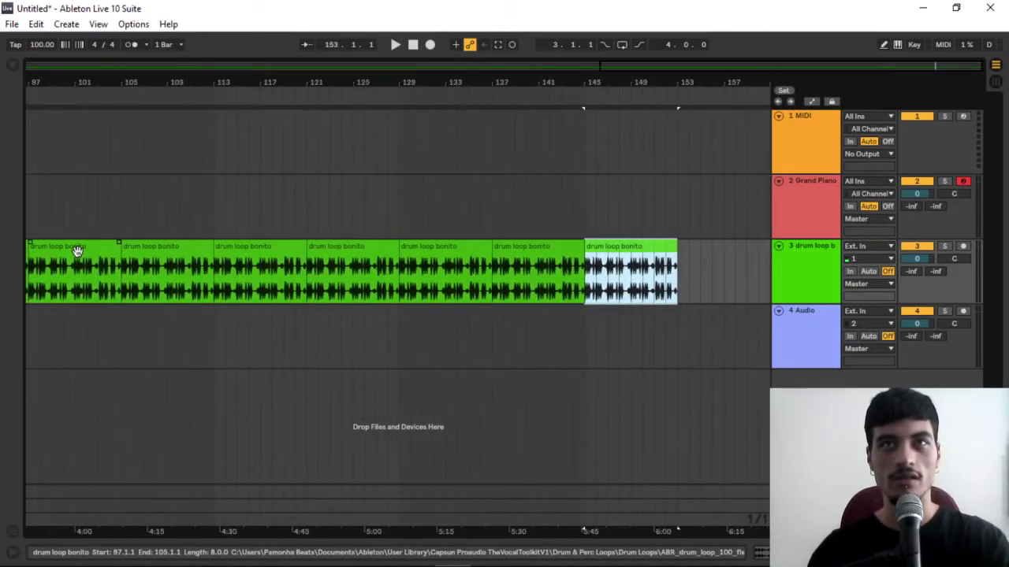
key("ctrl+d")
key("ctrl+d")
key("ctrl+d")
key("ctrl+d")
key("ctrl+d")
key("ctrl+d")
key("ctrl+d")
key("ctrl+d")
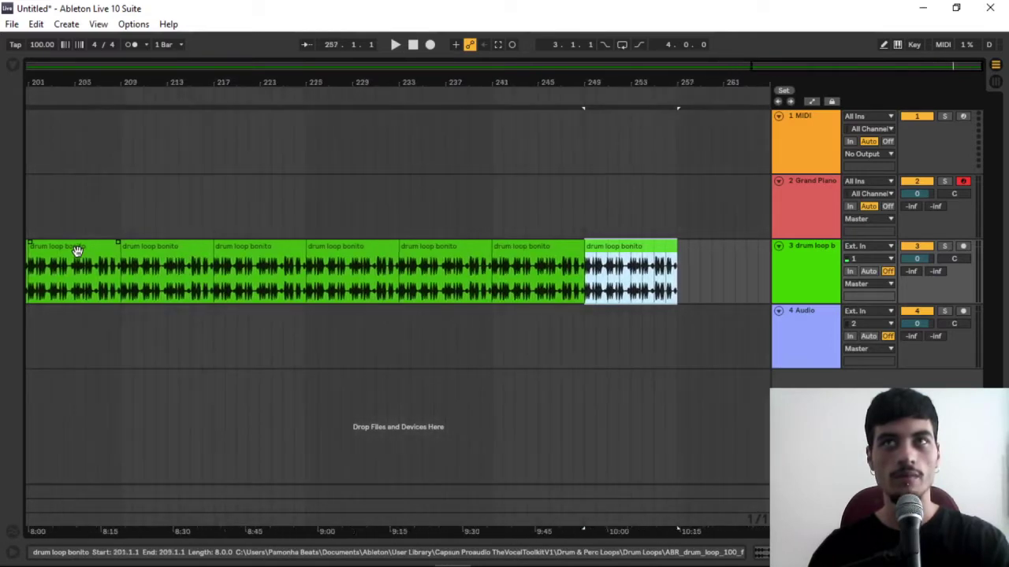
left_click_drag(43, 58, 102, 63)
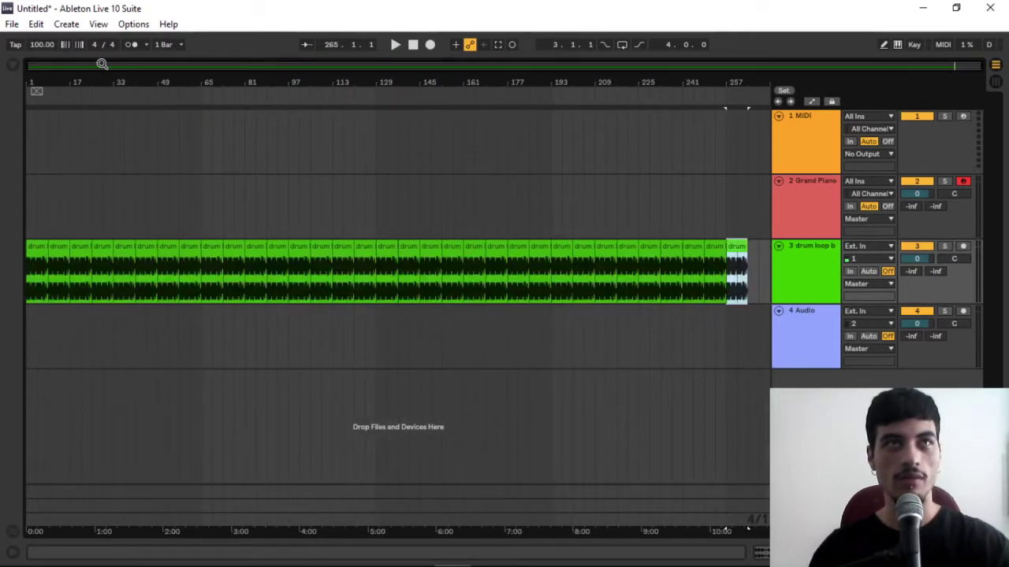
Rename the empty audio track below the drum loop as "Voz"
left_click(37, 326)
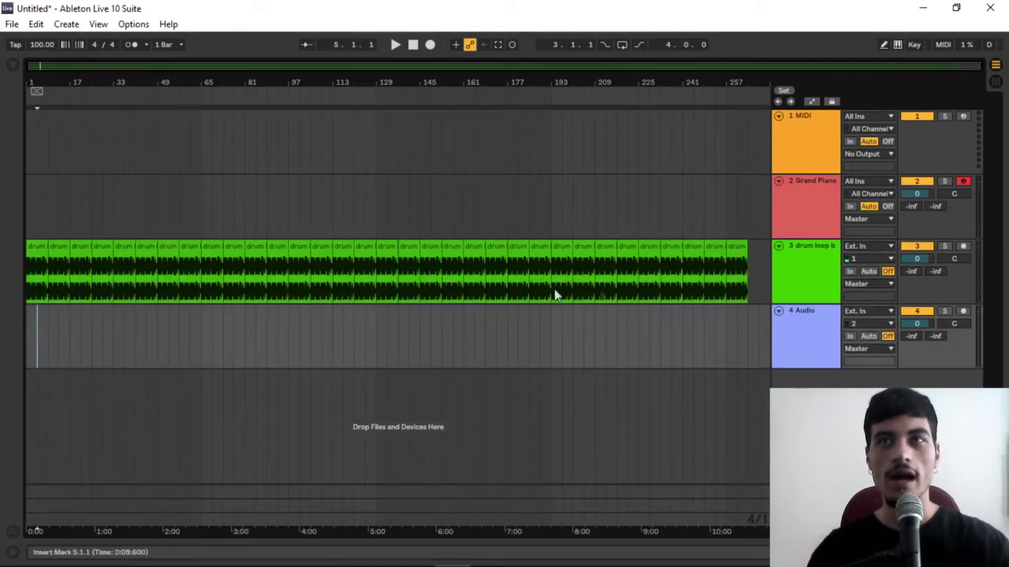
right_click(797, 323)
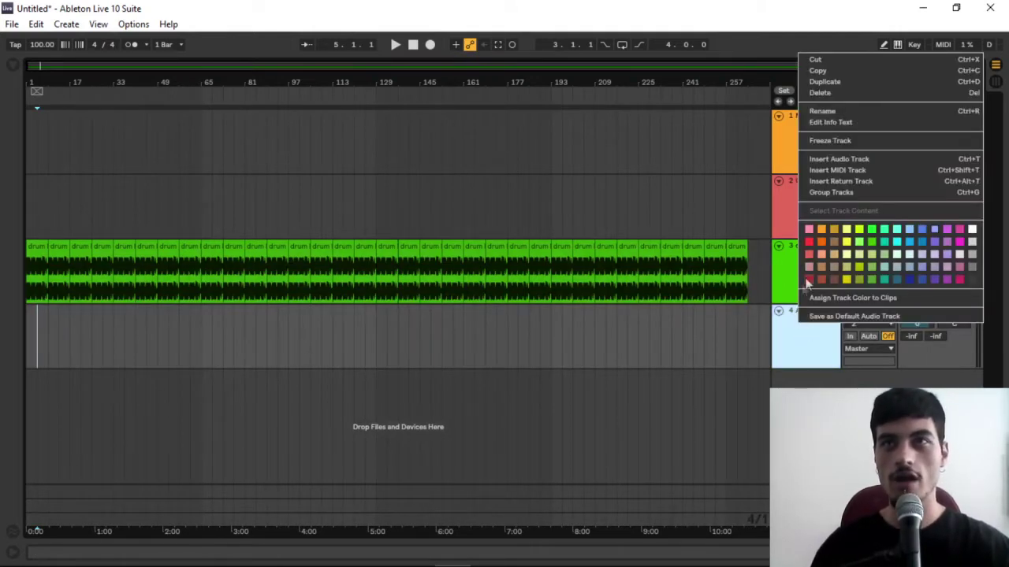
left_click(784, 336)
key("ctrl+r")
type("# Voz")
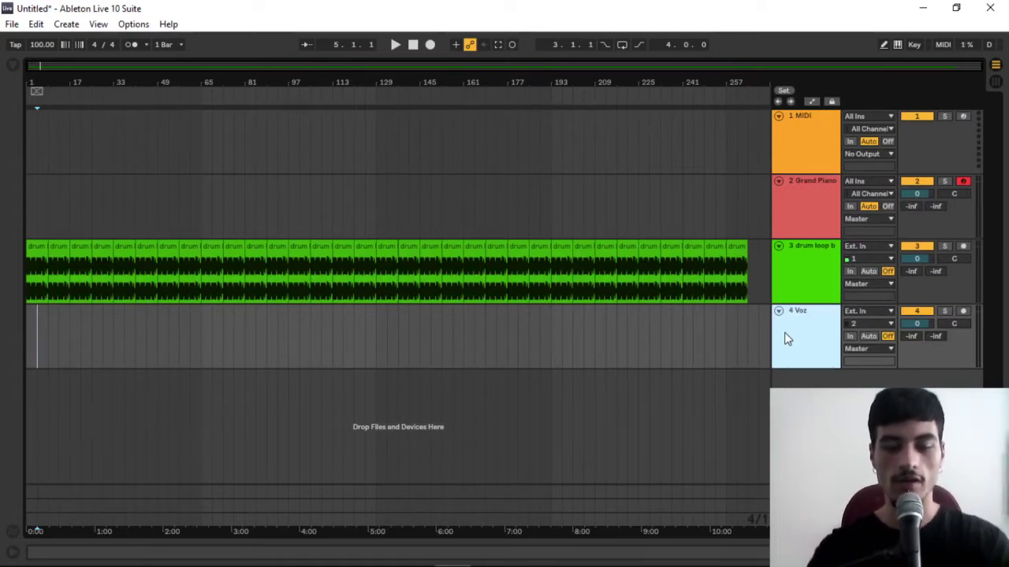
Insert a yellow audio track below Voz and name it "Guitarrista"
key("ctrl+t")
right_click(797, 396)
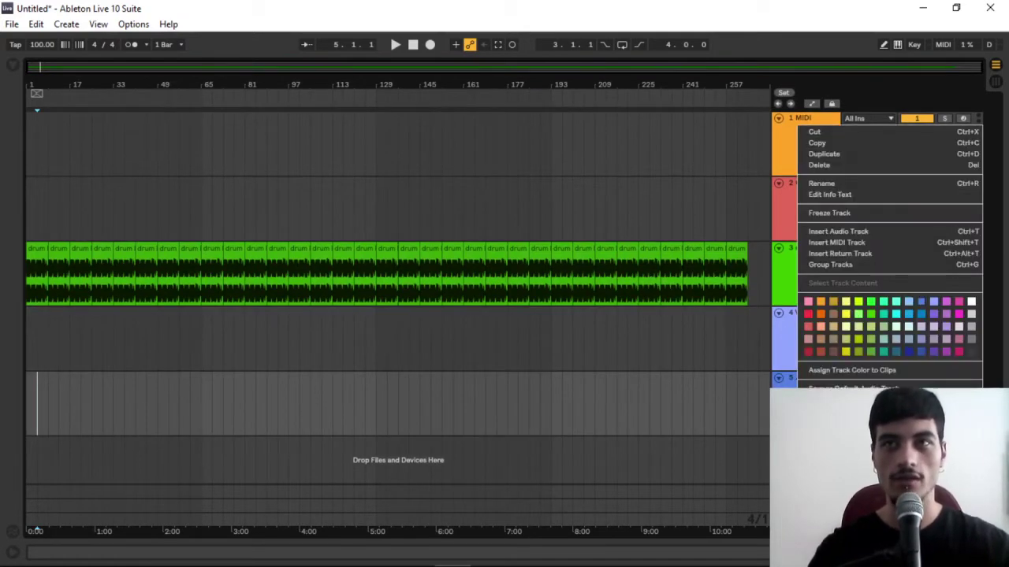
left_click(847, 315)
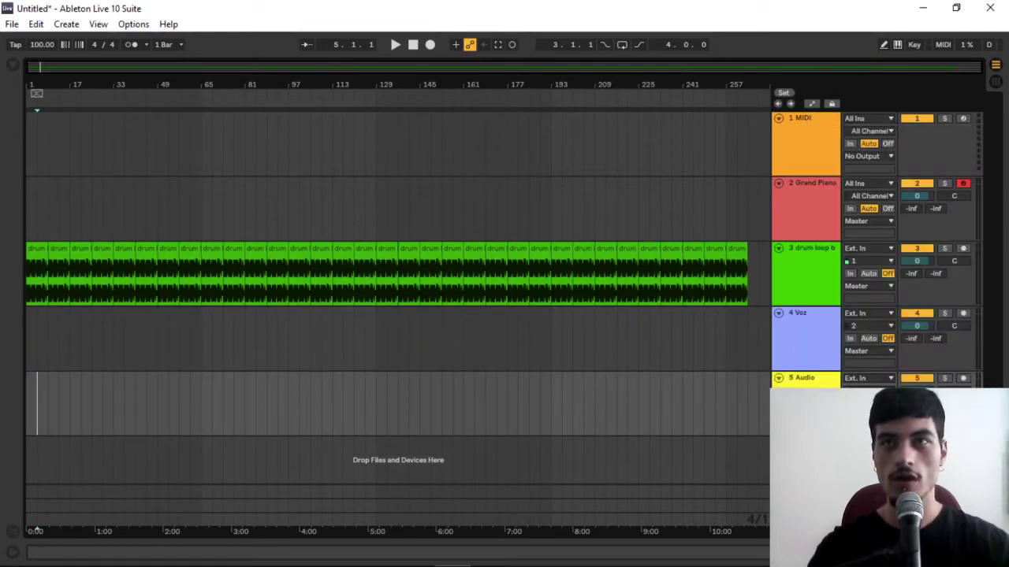
key("ctrl+r")
type("#")
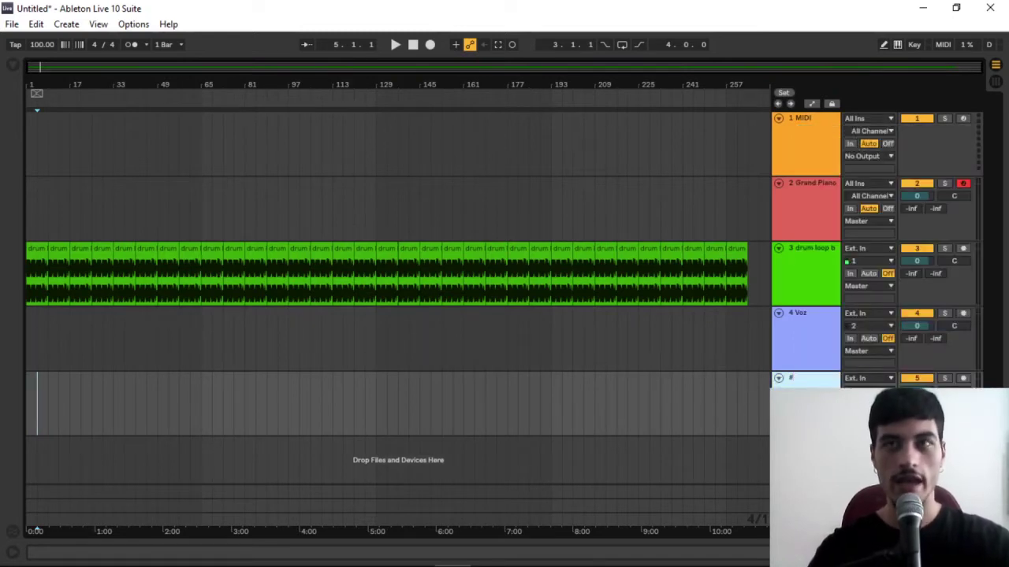
type(" Guitarrista")
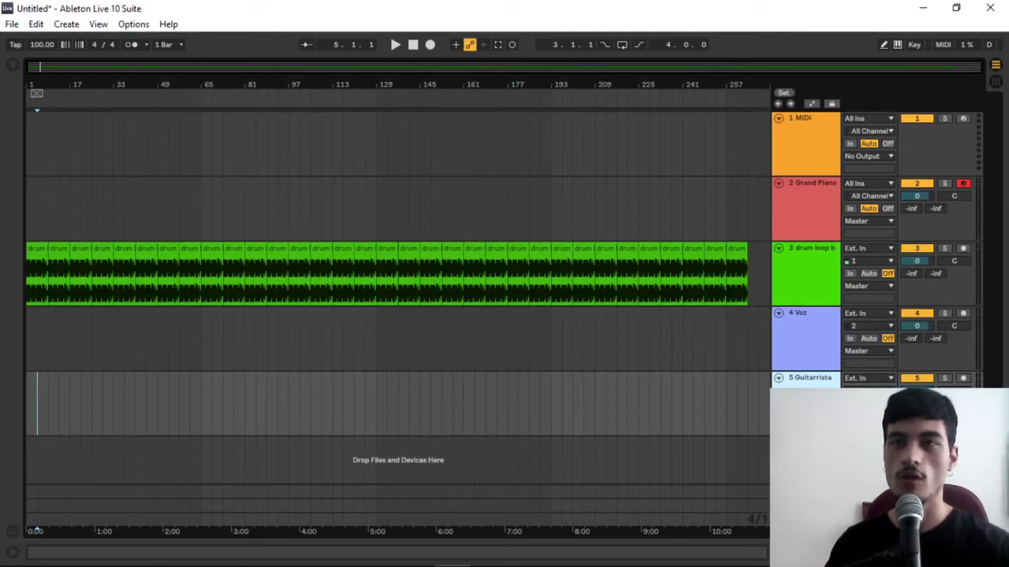
key("Return")
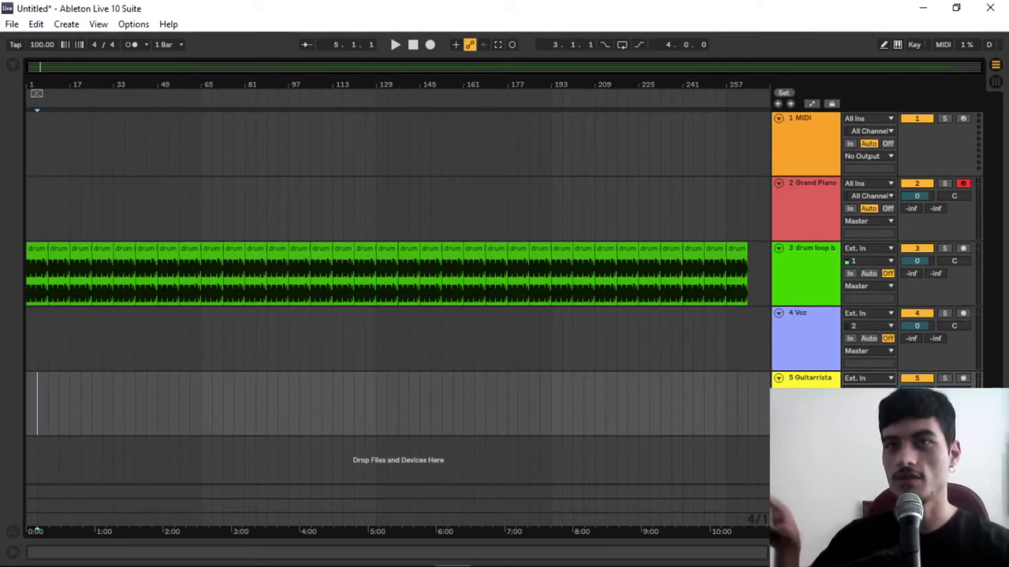
Set the Voz track's external input channel to 1
left_click(857, 327)
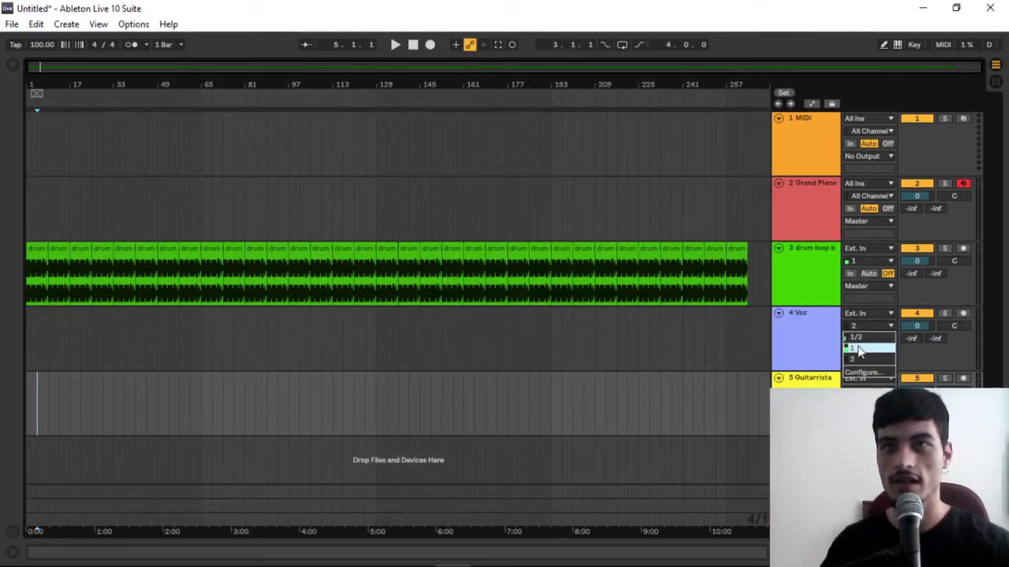
left_click(859, 348)
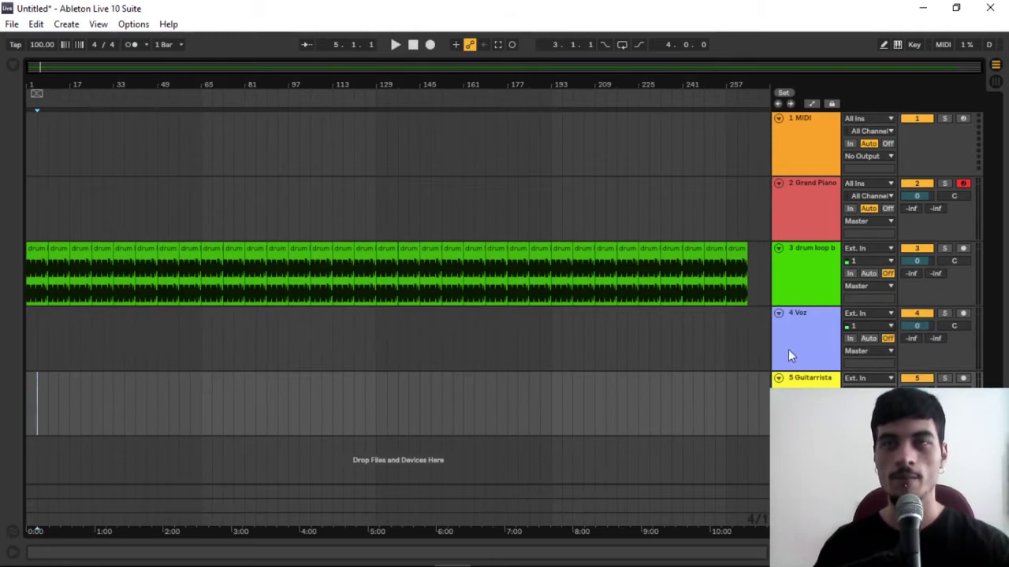
left_click(798, 403)
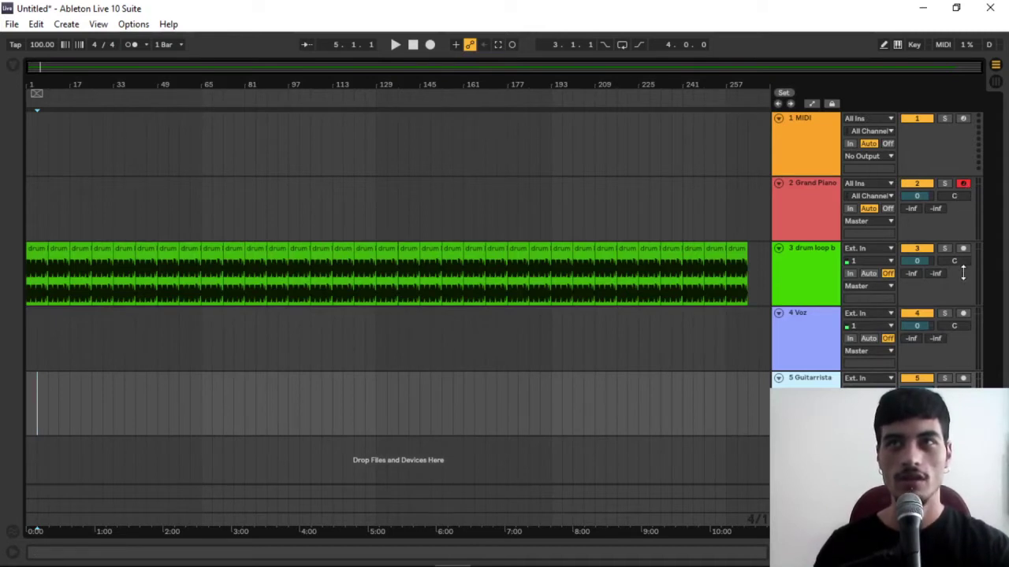
Check which computer keys are assigned to the Record and Follow controls in key mapping mode
key("ctrl+k")
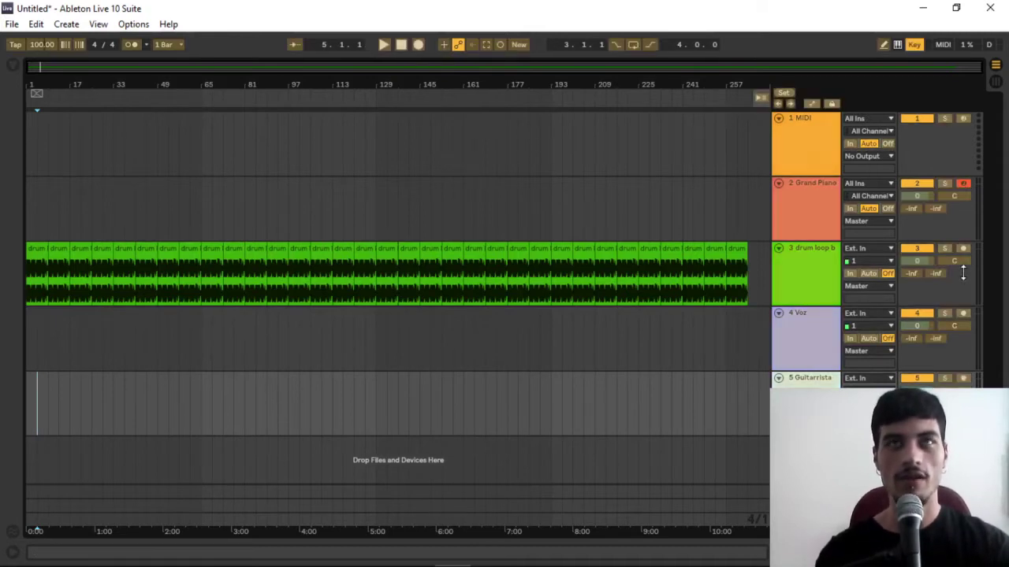
left_click(417, 46)
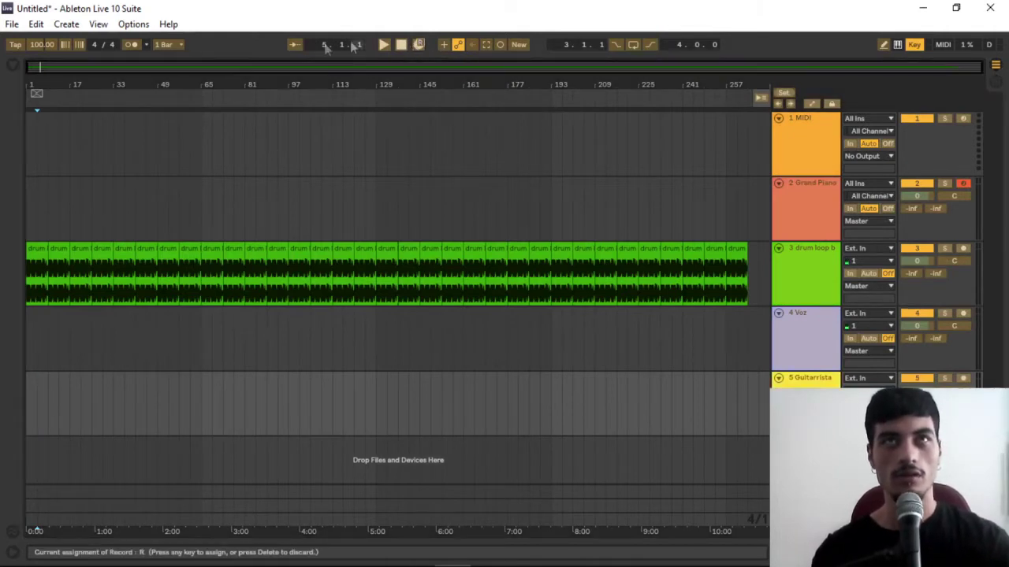
left_click(292, 46)
key("f")
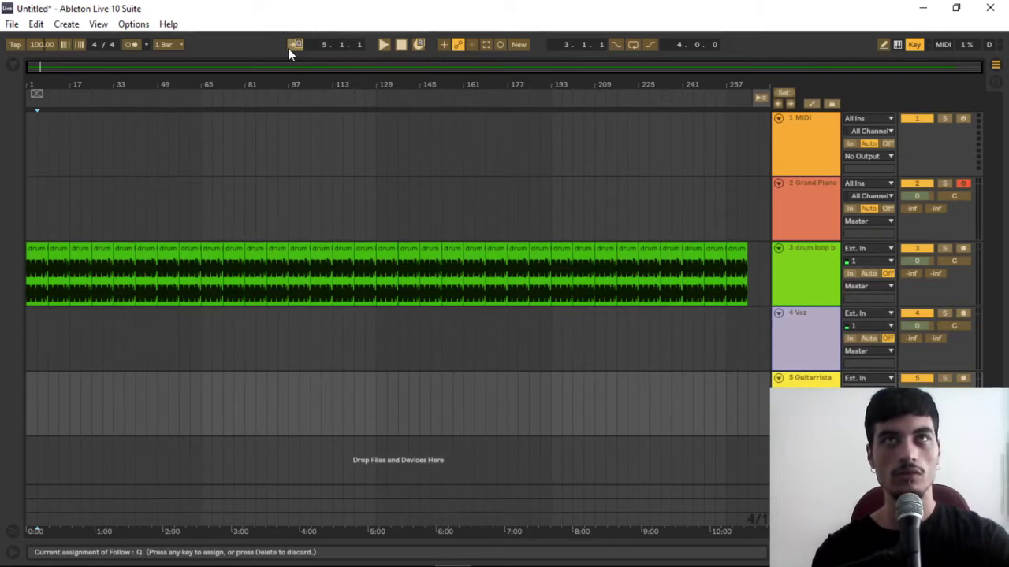
key("ctrl+k")
Record a test take from bar 5 on Grand Piano, switch record arming to Guitarrista partway through, and stop
key("F9")
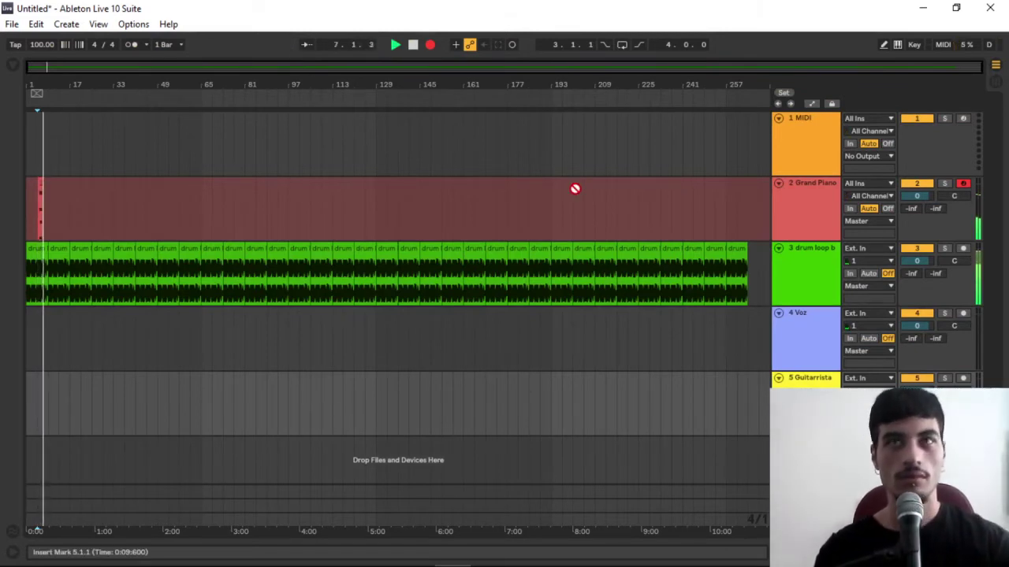
left_click(963, 379)
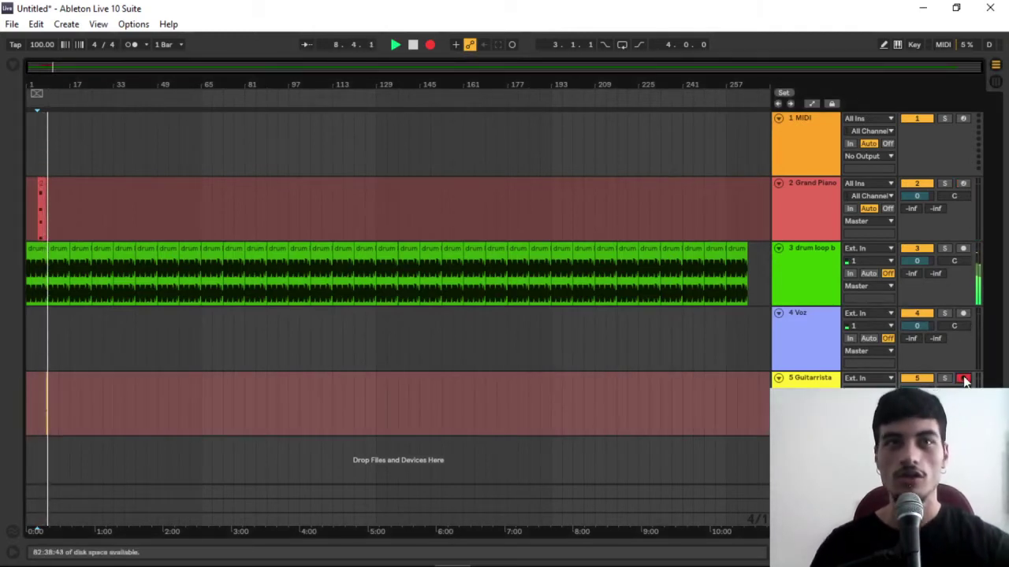
key("space")
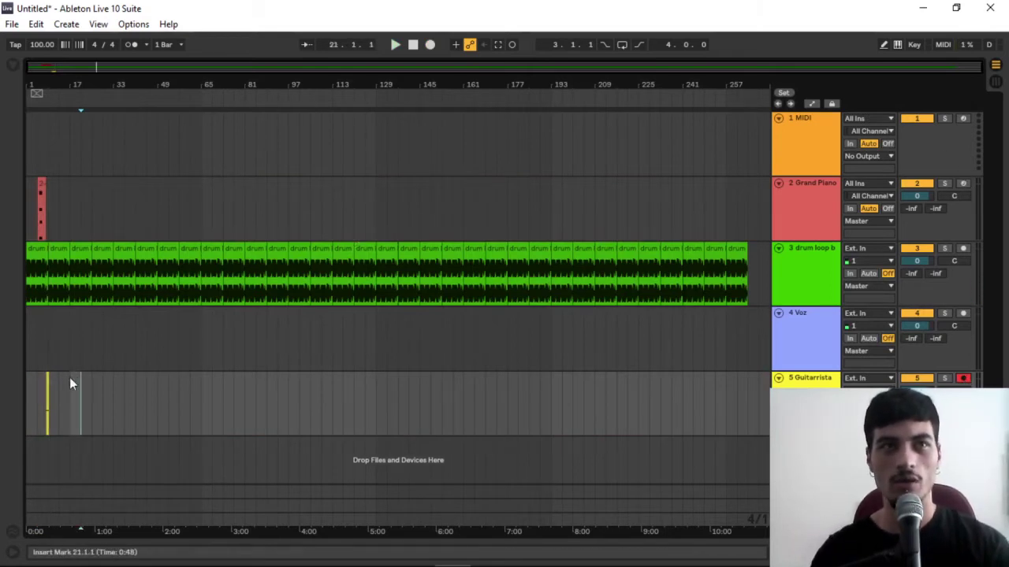
Delete the test recordings from the Guitarrista and Grand Piano tracks
left_click_drag(77, 378, 0, 383)
left_click_drag(58, 207, 0, 196)
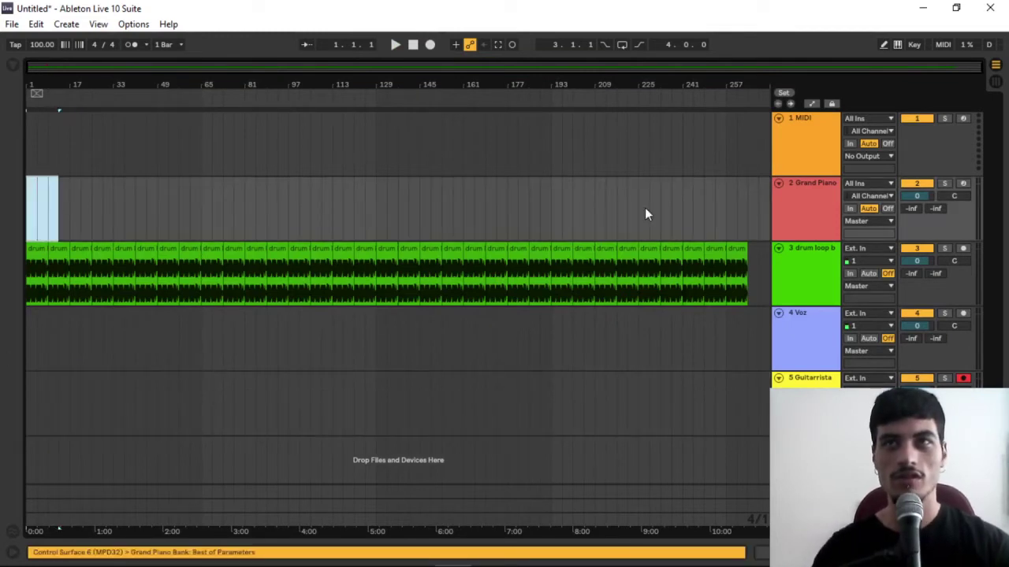
Arm the Grand Piano, Voz and Guitarrista tracks for simultaneous recording and delete the empty first MIDI track
left_click(964, 185)
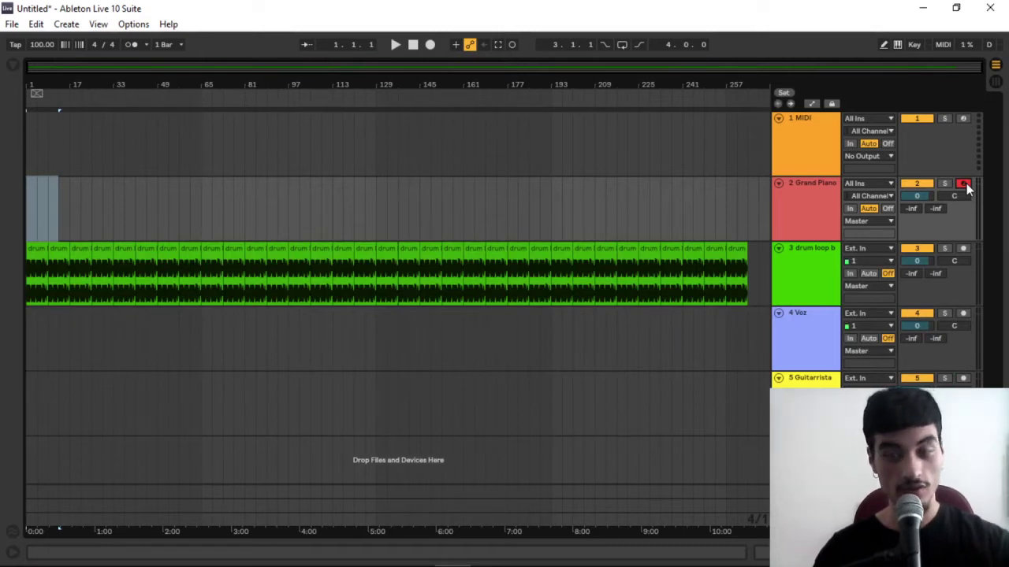
left_click(965, 313)
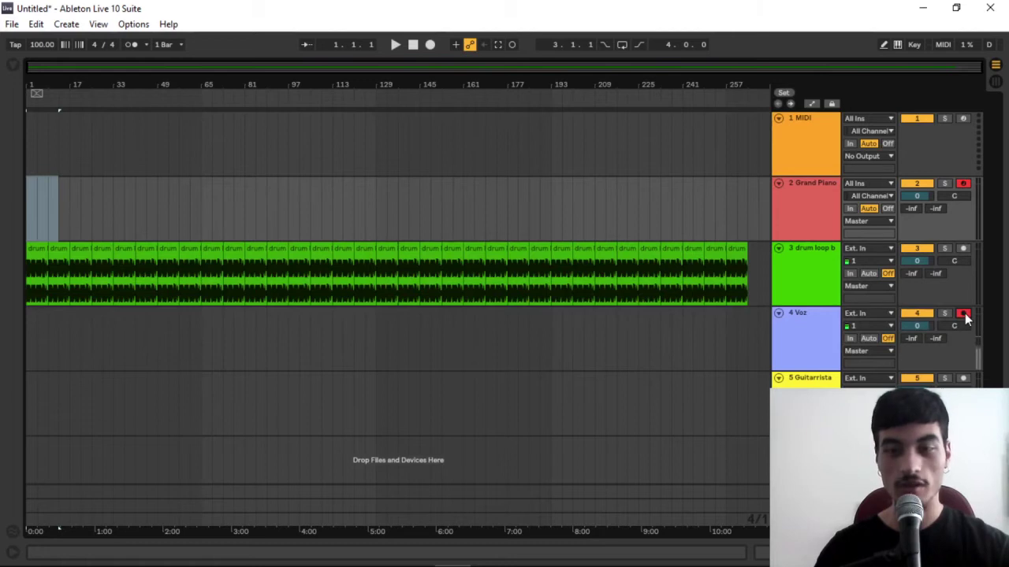
left_click(964, 379)
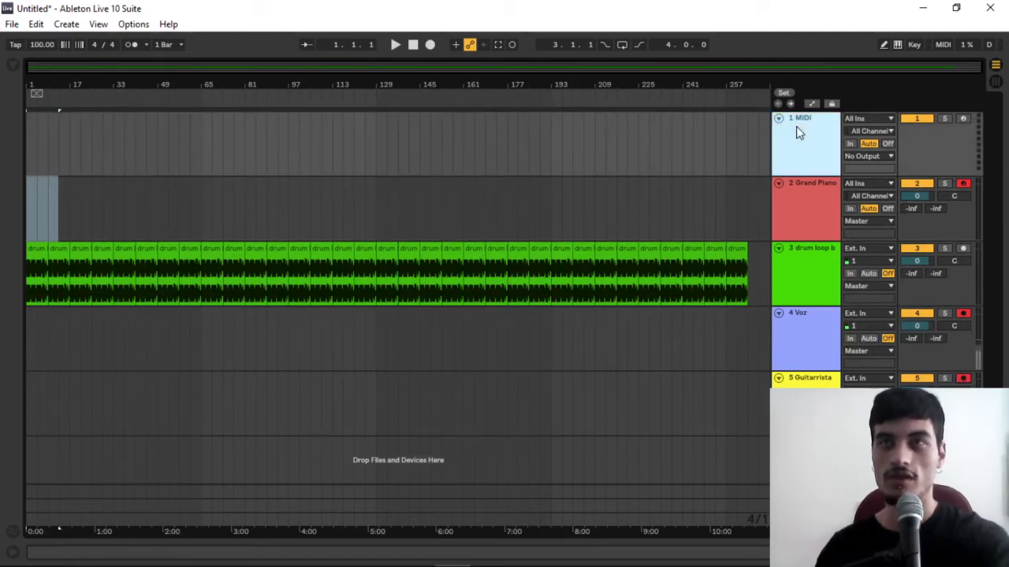
key("Delete")
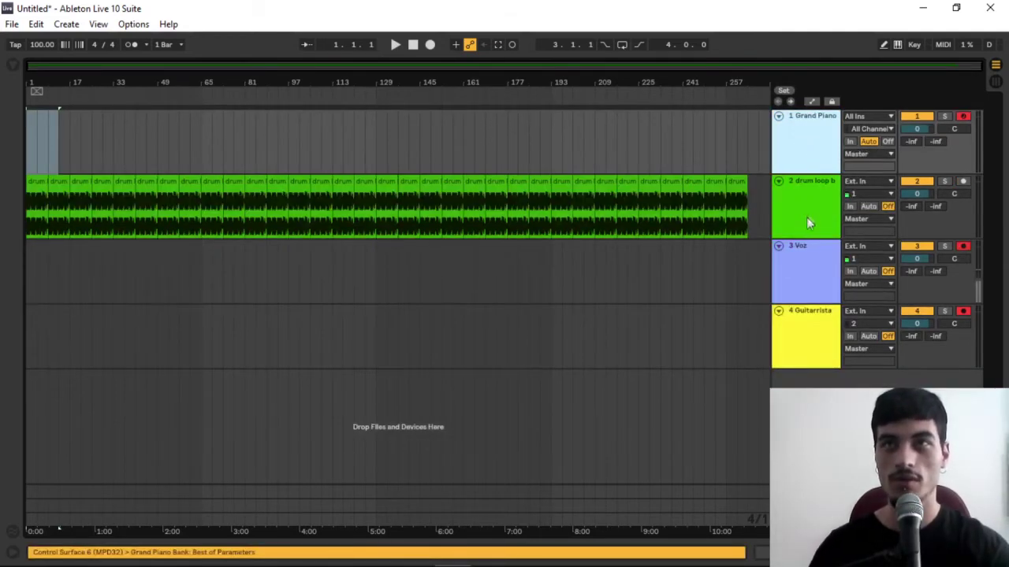
Record a simultaneous take of about 48 bars on the armed Grand Piano, Voz and Guitarrista tracks, starting from bar 1
left_click(868, 271)
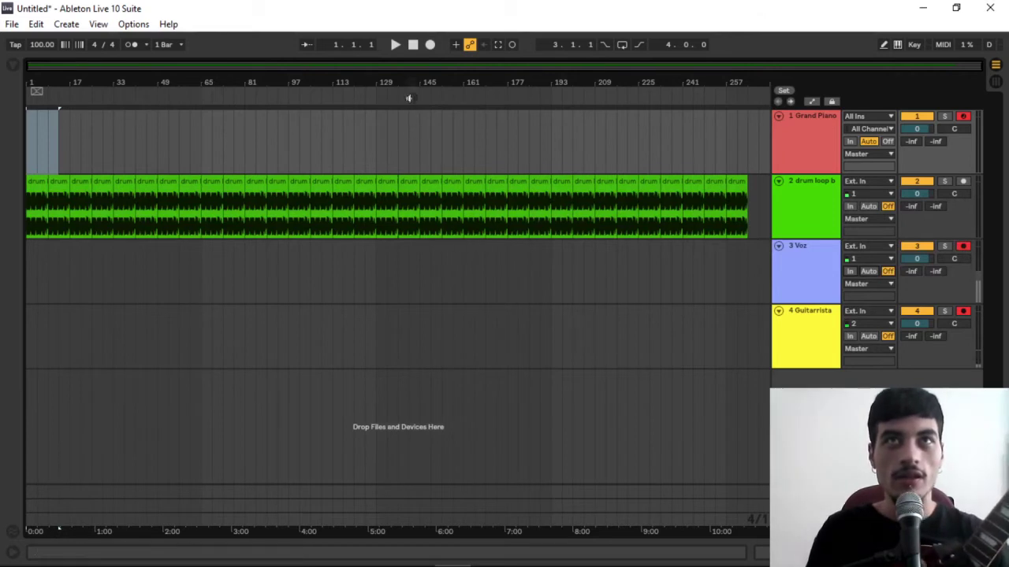
left_click(413, 45)
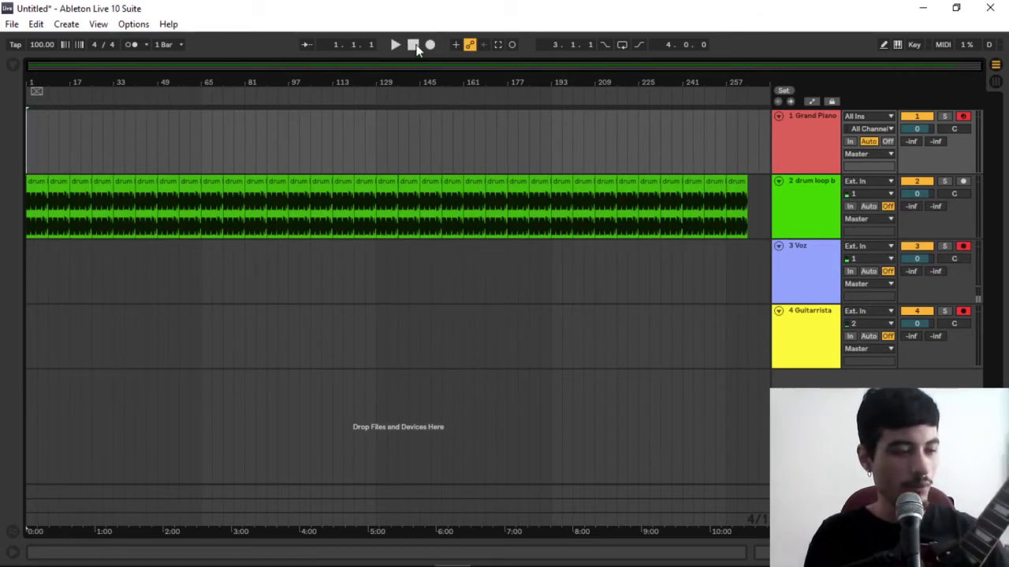
key("F9")
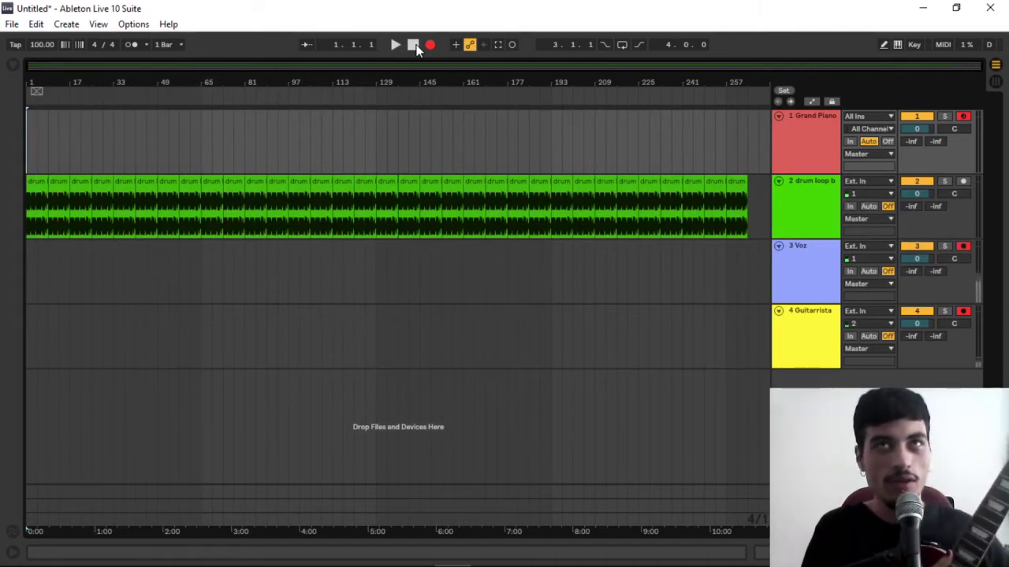
left_click(430, 45)
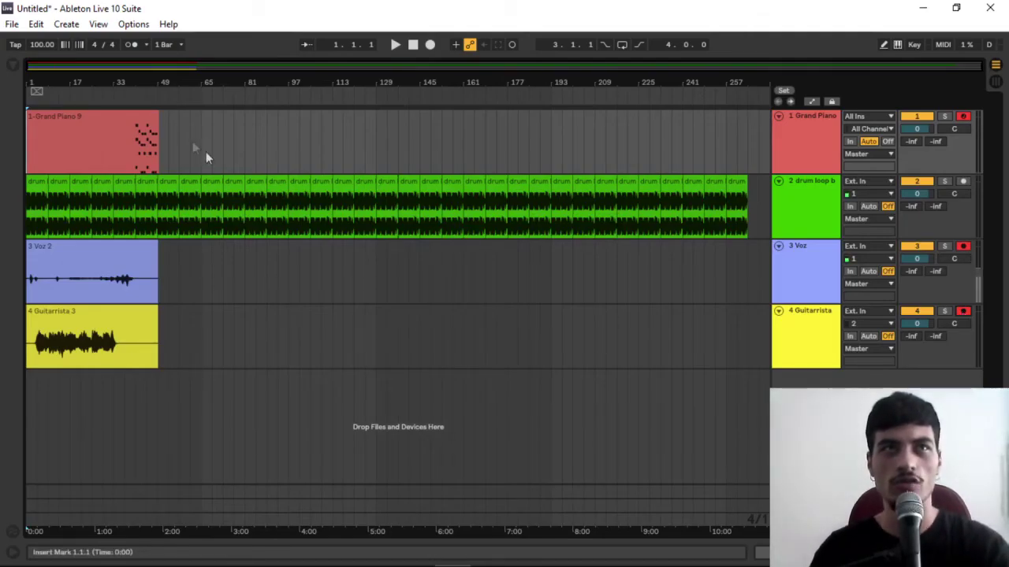
Copy the played piano phrase from bars 41–49 to bar 9 on Grand Piano and extend the new clip's start back to bar 7
left_click_drag(75, 68, 47, 68)
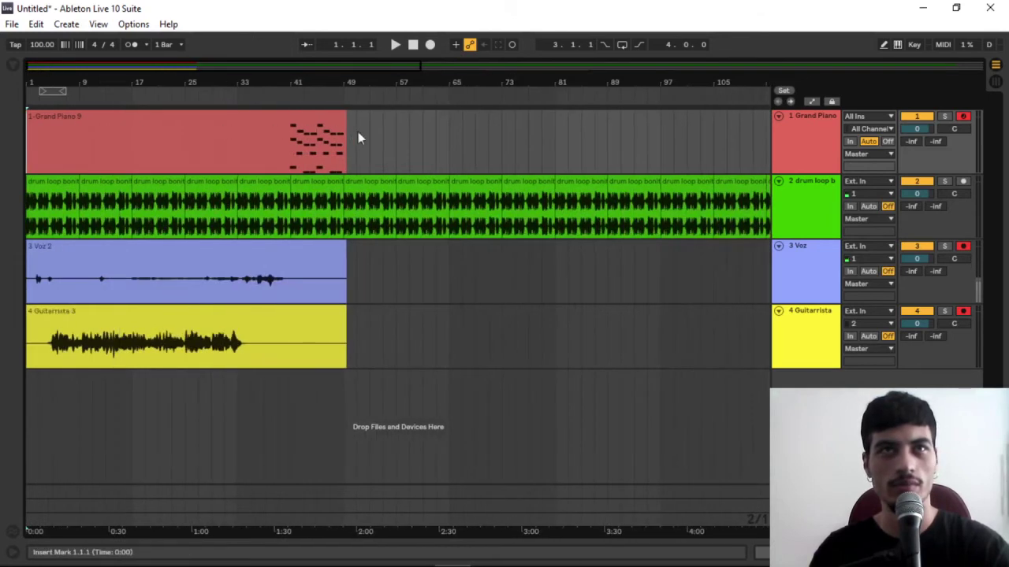
left_click_drag(290, 170, 344, 109)
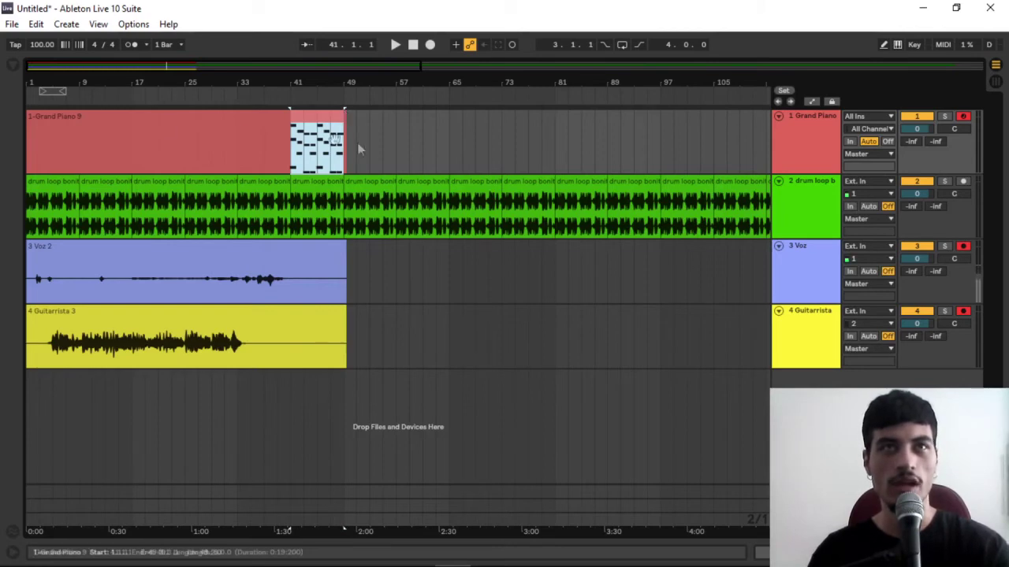
left_click_drag(243, 65, 360, 133)
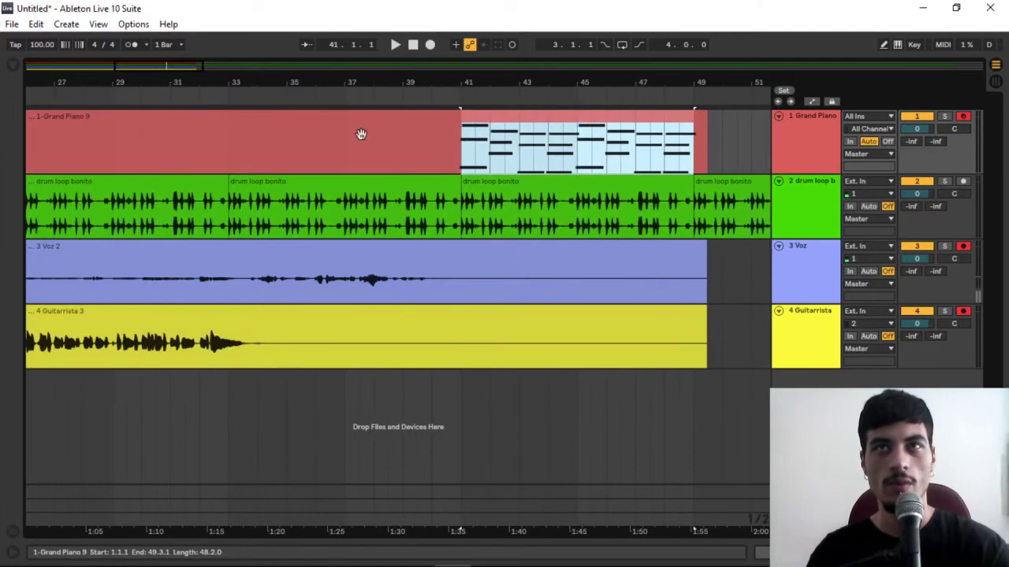
left_click_drag(457, 171, 698, 113)
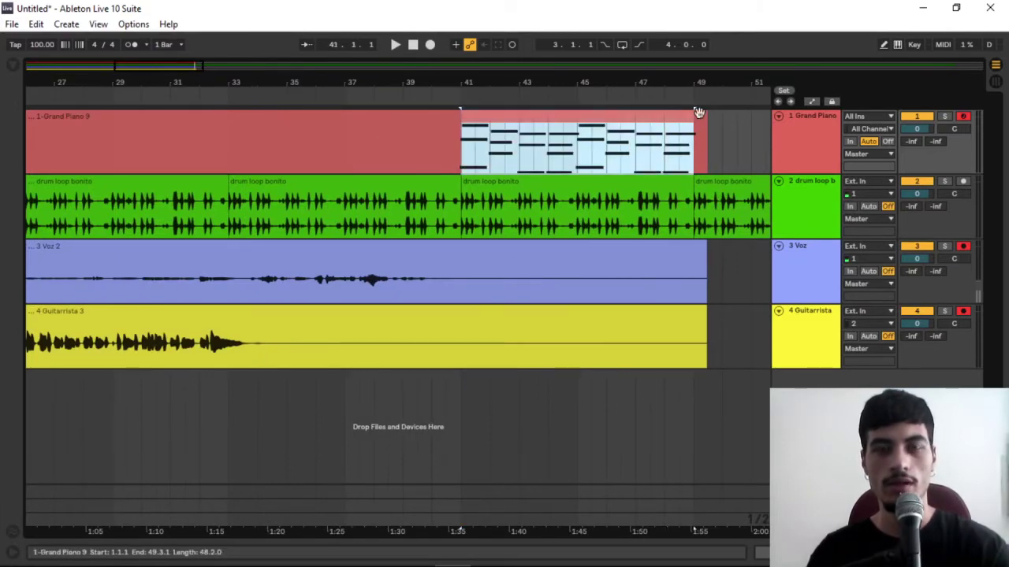
mouse_move(183, 67)
left_mouse_down()
mouse_move(178, 41)
mouse_move(161, 28)
left_mouse_up()
left_click(82, 142)
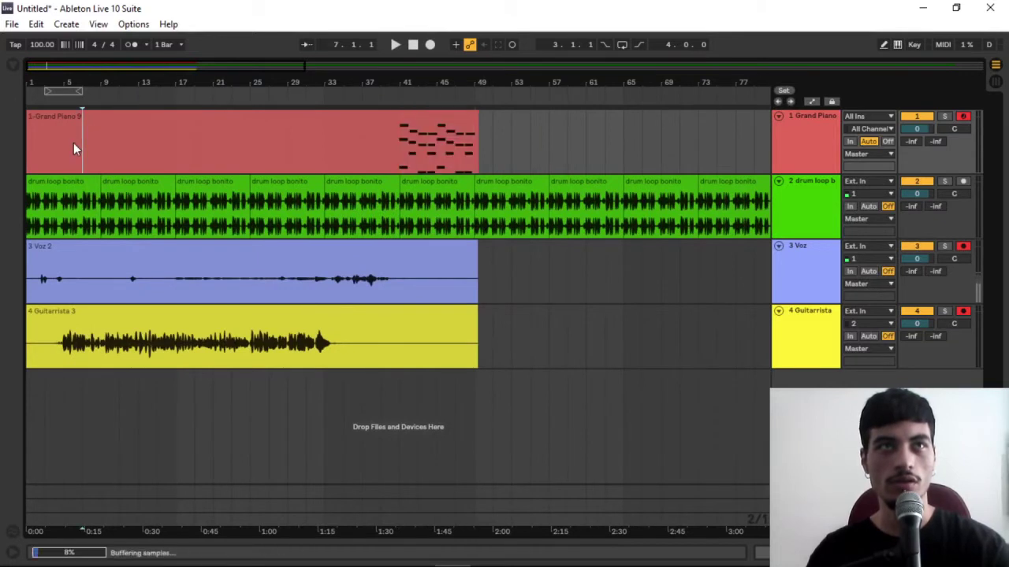
left_click(101, 138)
left_click(101, 141)
left_click_drag(101, 140, 175, 140)
key("ctrl+e")
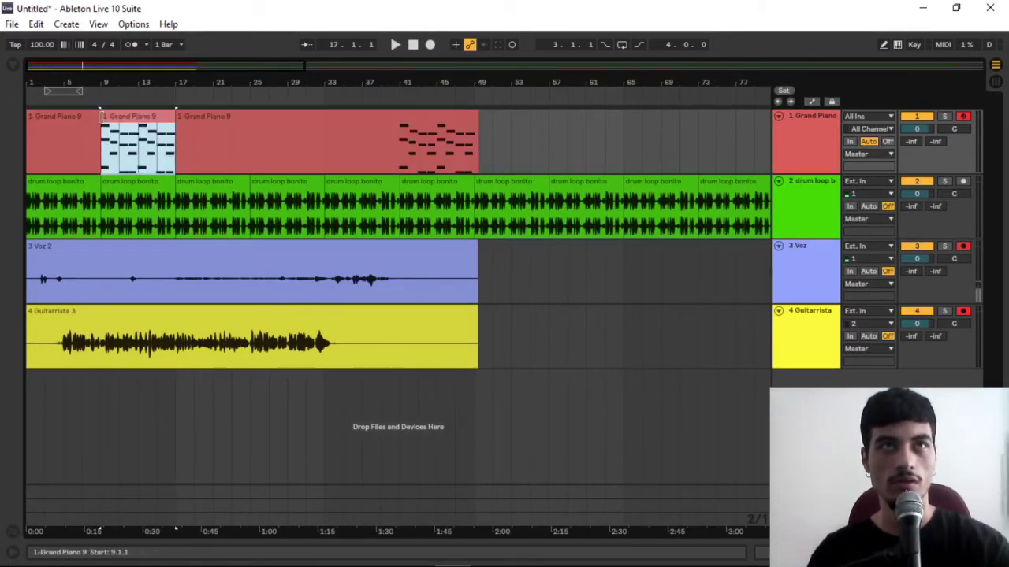
left_click_drag(96, 117, 82, 117)
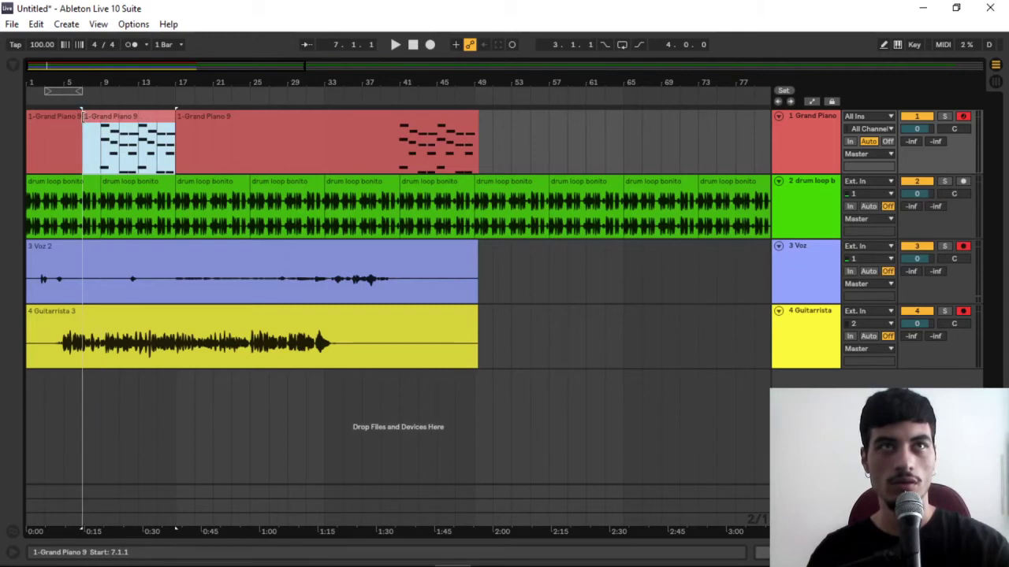
Paste the piano phrase again at bar 25 on Grand Piano and extend its start back to bar 23
left_click(251, 147)
key("ctrl+v")
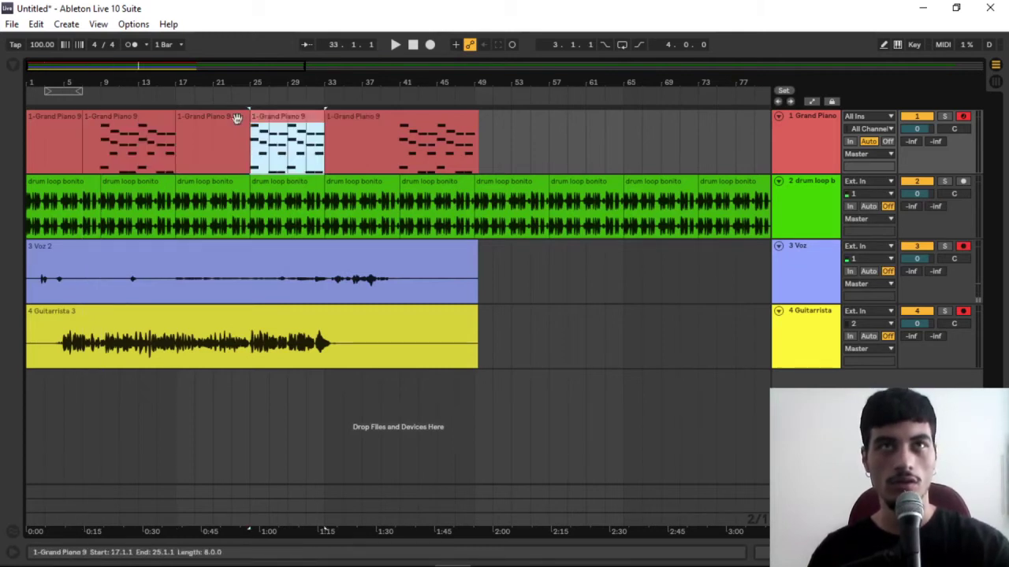
left_click(234, 118)
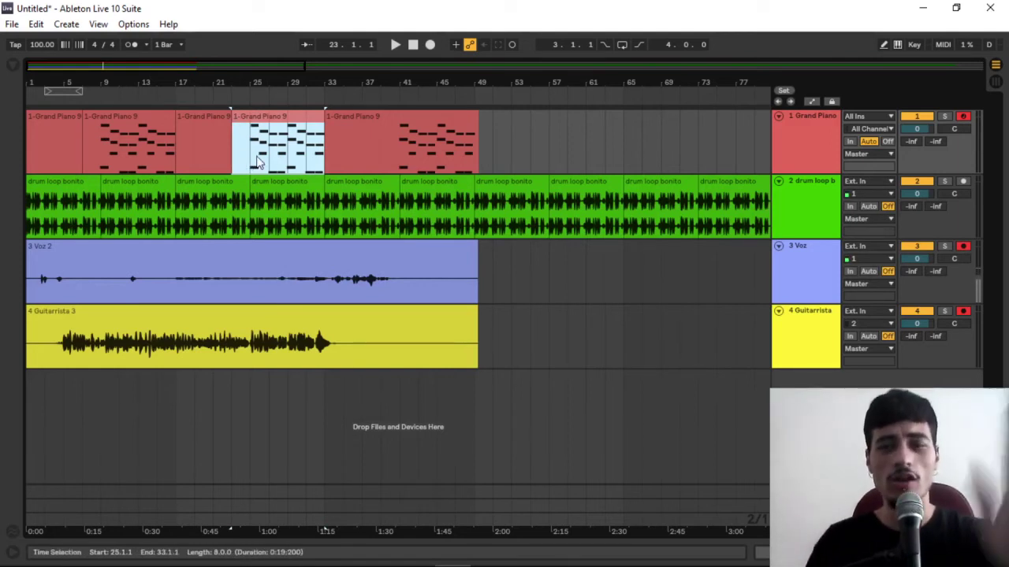
Raise the gain of the Voz clip to 7.50 dB and return to the full track view
double_click(238, 252)
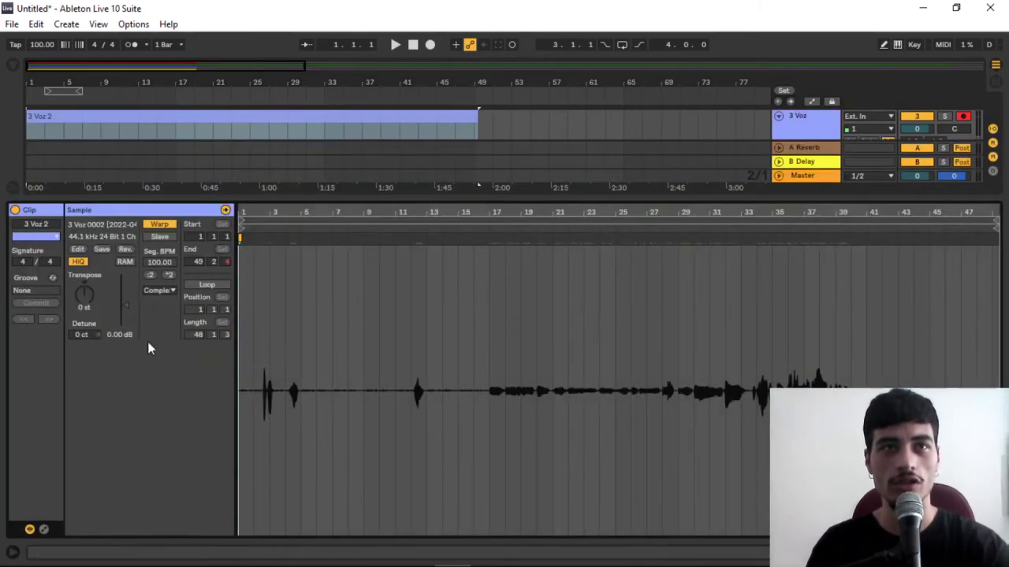
left_click_drag(119, 305, 125, 296)
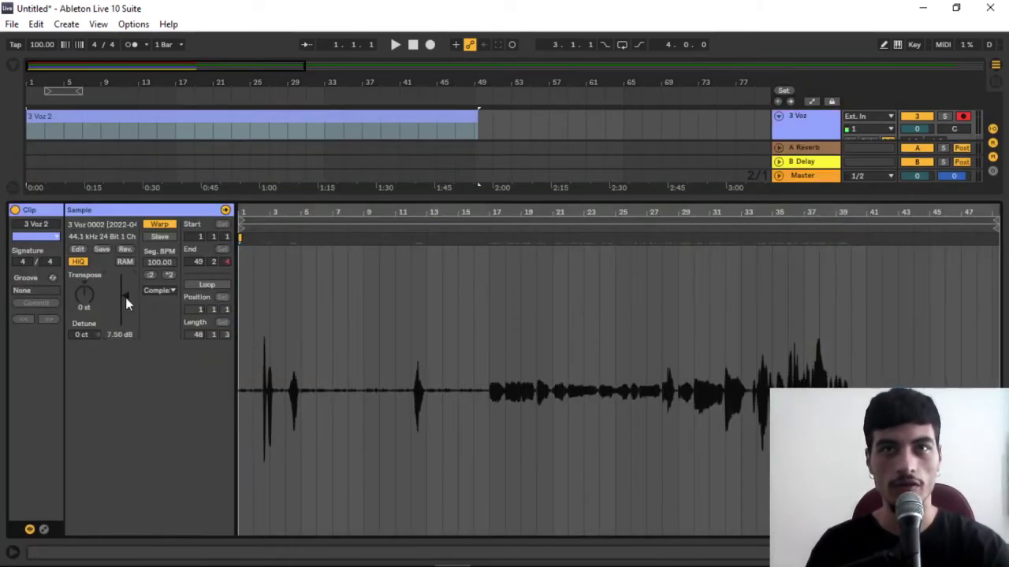
key("ctrl+alt+l")
Delete the Voz recording before bar 15 and set the track's reverb and delay sends to -12.0 and -17.8 dB
left_click_drag(148, 283, 26, 268)
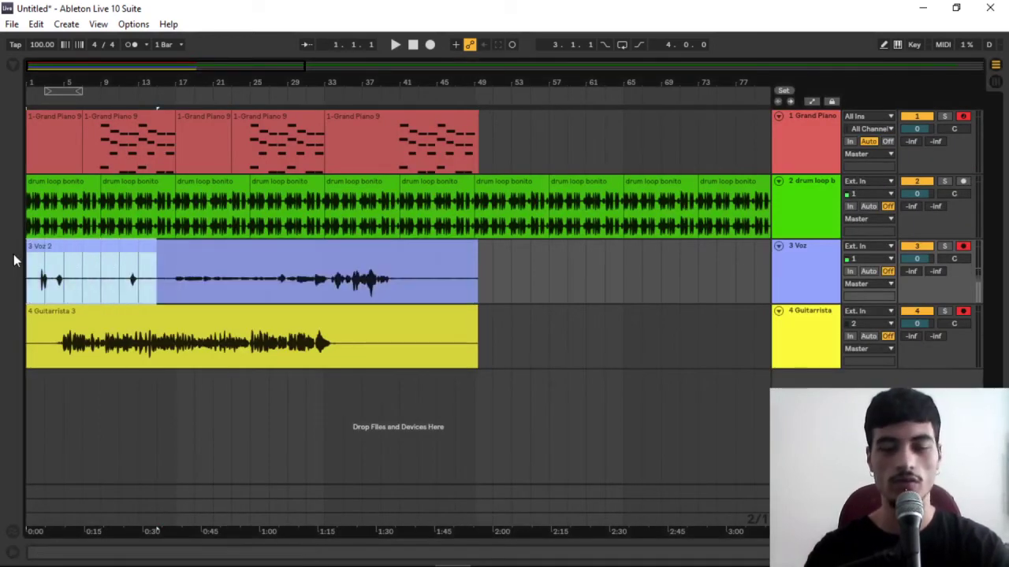
key("Delete")
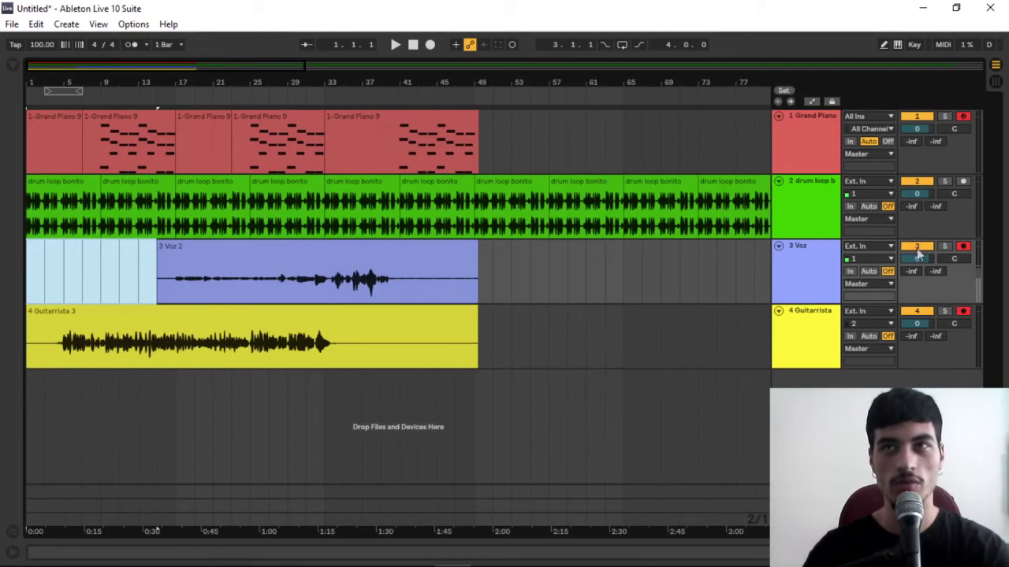
left_click_drag(912, 271, 937, 256)
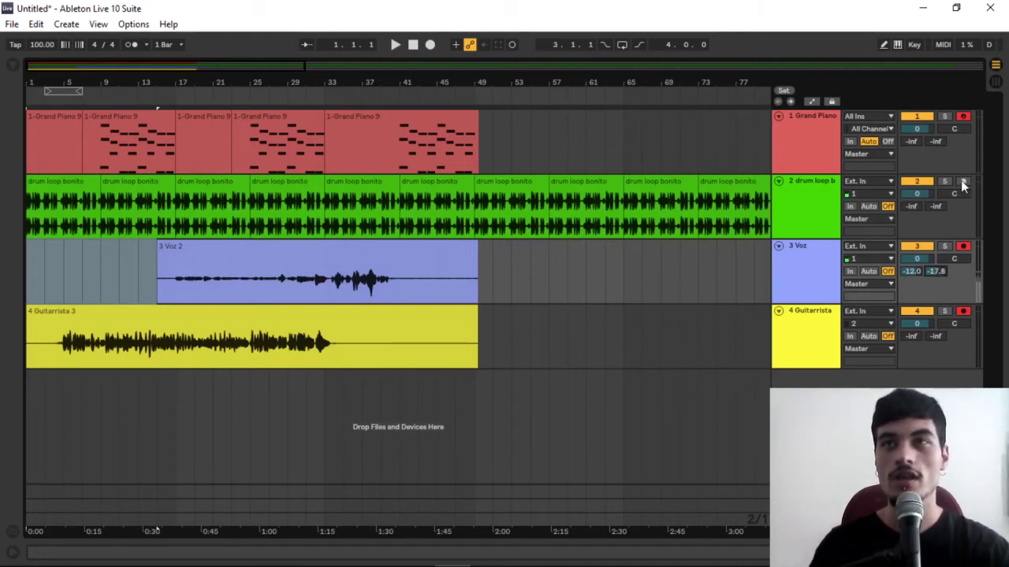
Add an audio track below Guitarrista and arm it for recording together with Guitarrista, Voz and Grand Piano
left_click(798, 326)
key("ctrl+t")
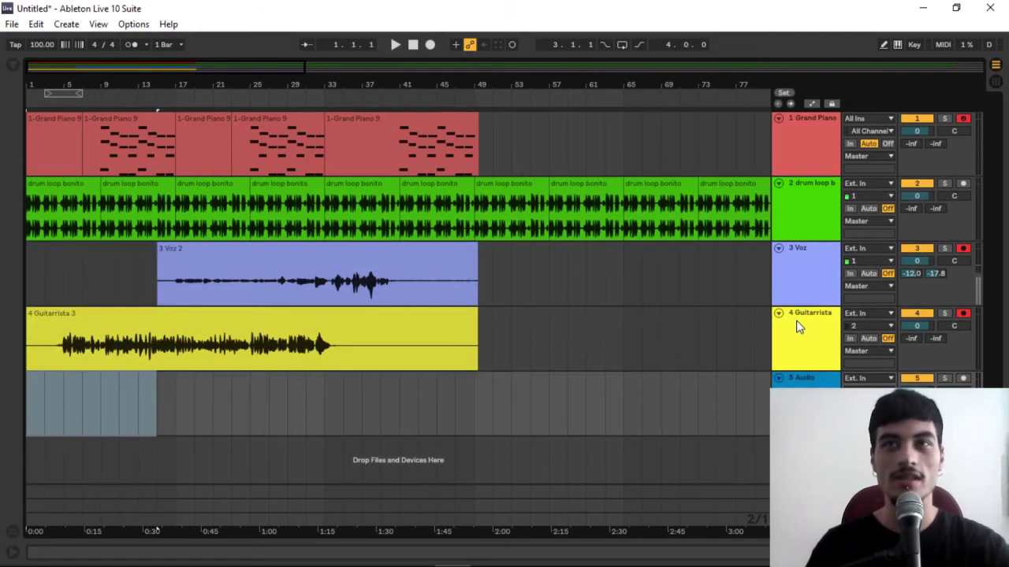
left_click(962, 379)
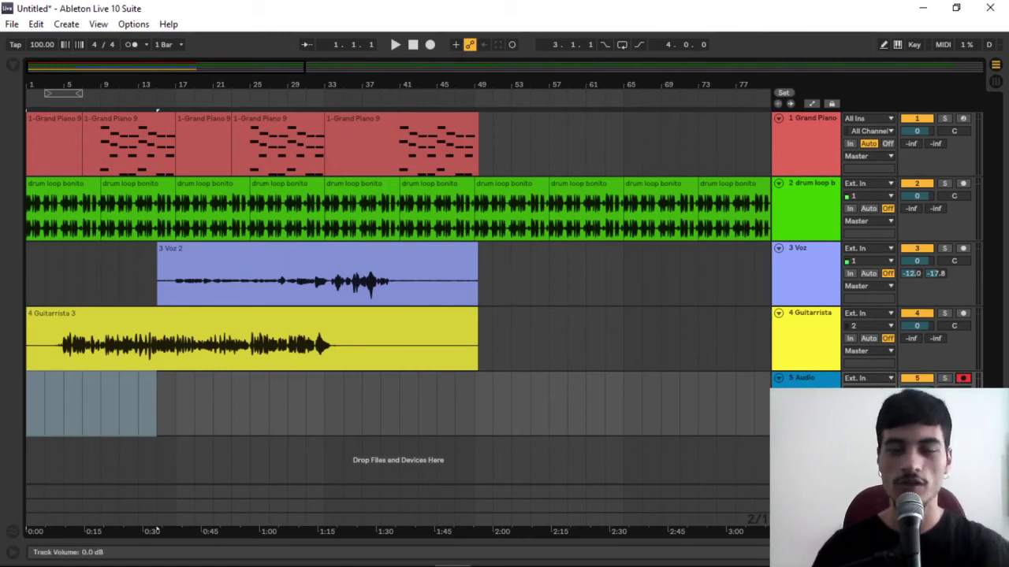
left_click(963, 314)
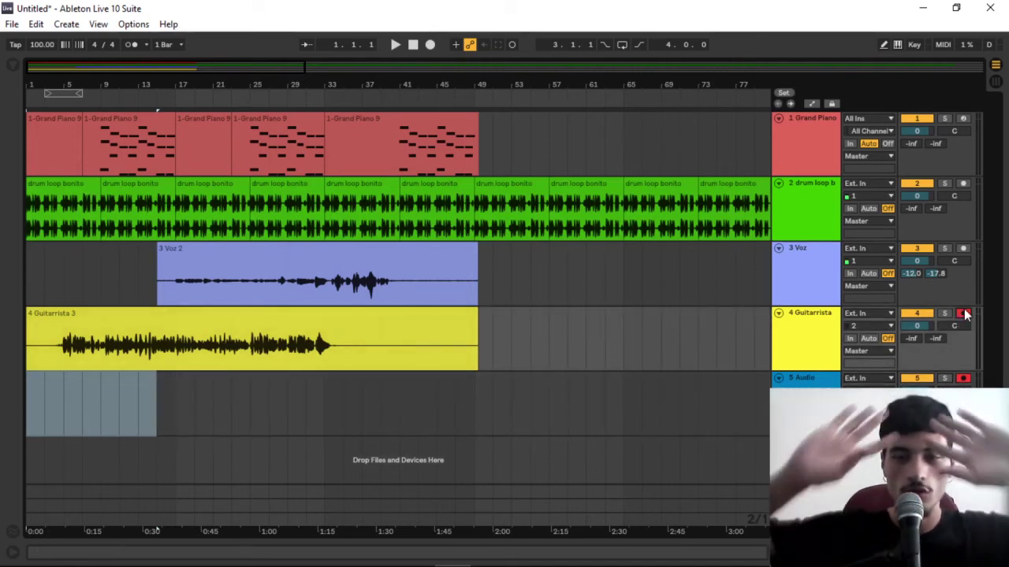
left_click(963, 249)
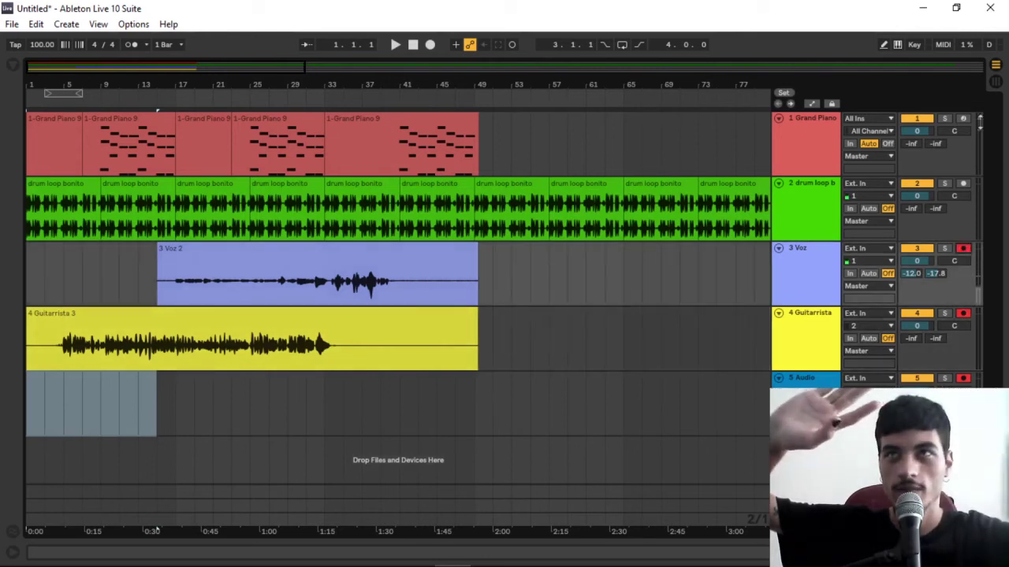
left_click(962, 119)
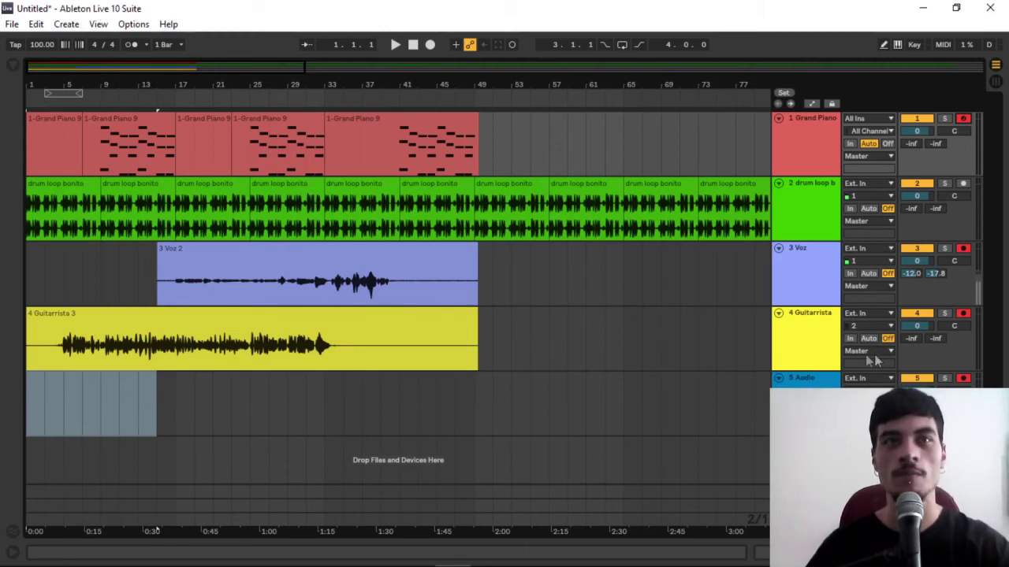
Play the arrangement from the beginning to listen to the recorded tracks together
left_click(413, 45)
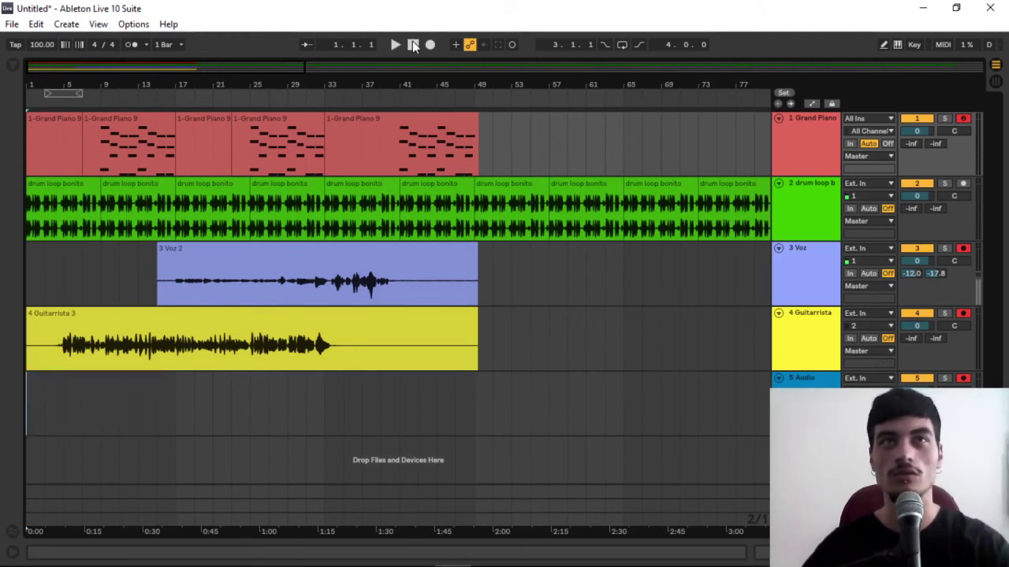
left_click_drag(203, 70, 141, 72)
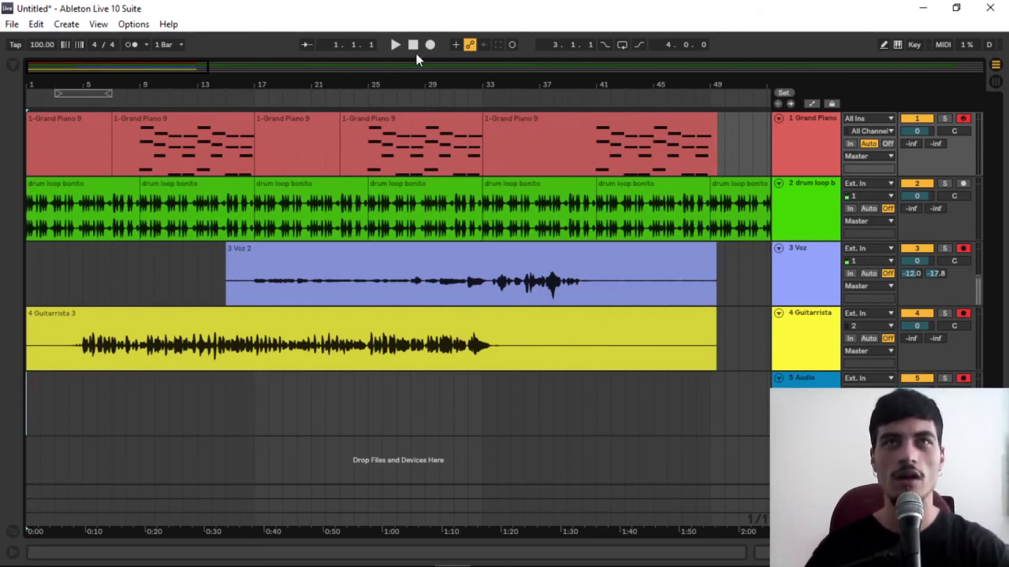
key("space")
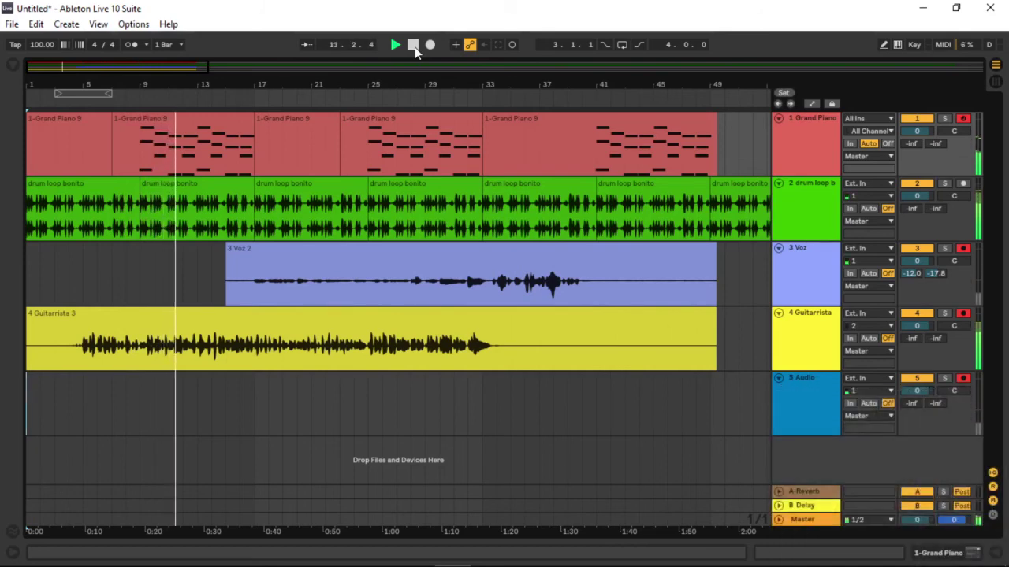
left_click_drag(61, 66, 42, 96)
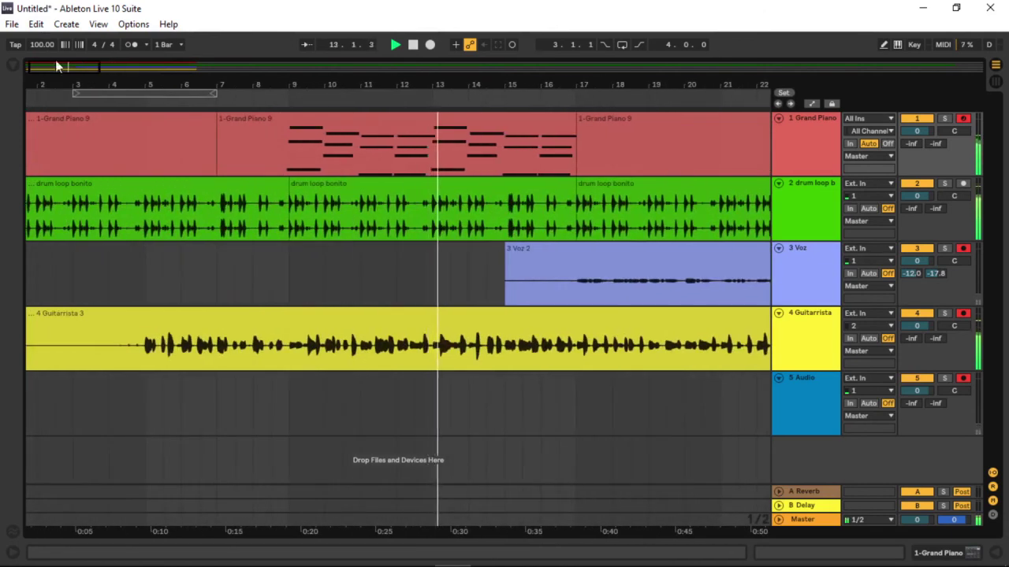
Turn on the metronome and delete the silent section between bars 3 and 4 from the Guitarrista clip
left_click(131, 46)
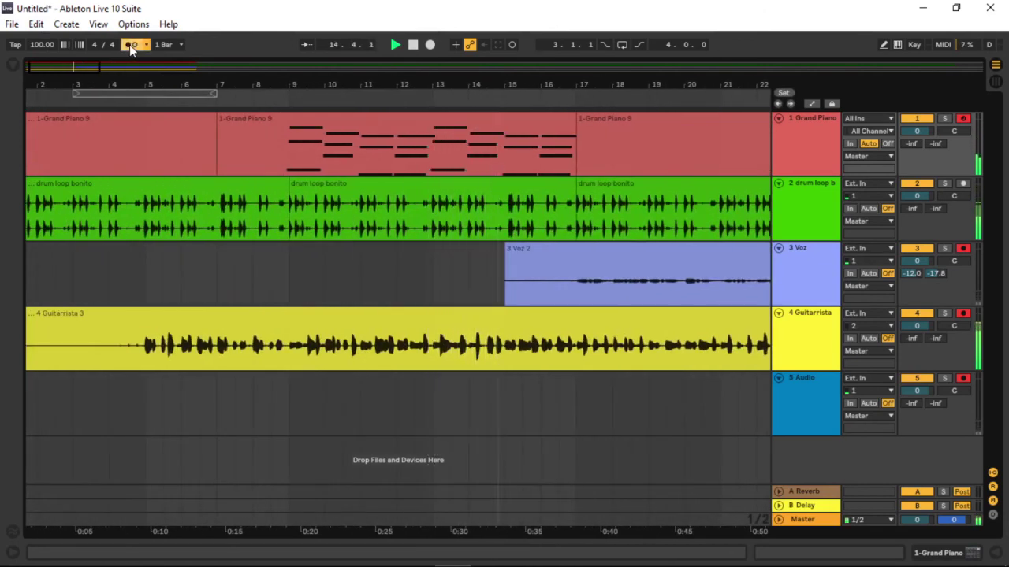
left_click_drag(70, 69, 50, 68)
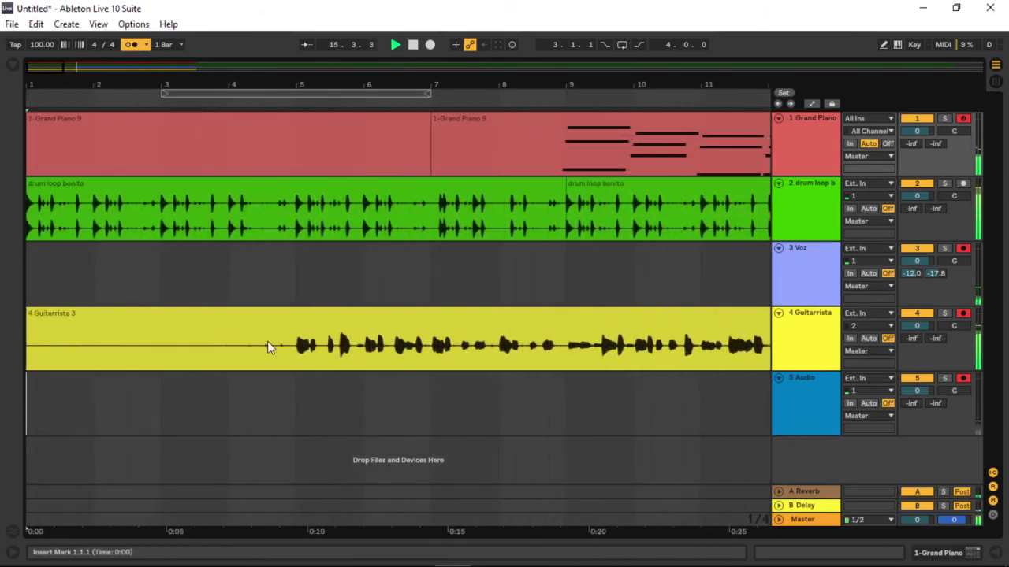
left_click_drag(222, 348, 159, 316)
key("Delete")
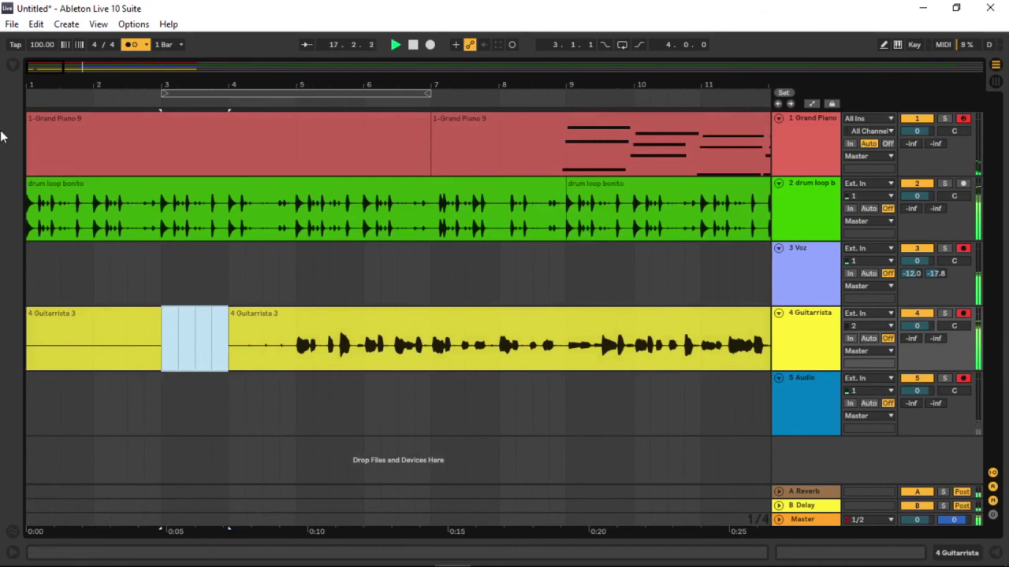
Shift the second Guitarrista clip slightly earlier, to start at 3.4.4, aligning its notes with the drum beats
left_click_drag(45, 75, 89, 164)
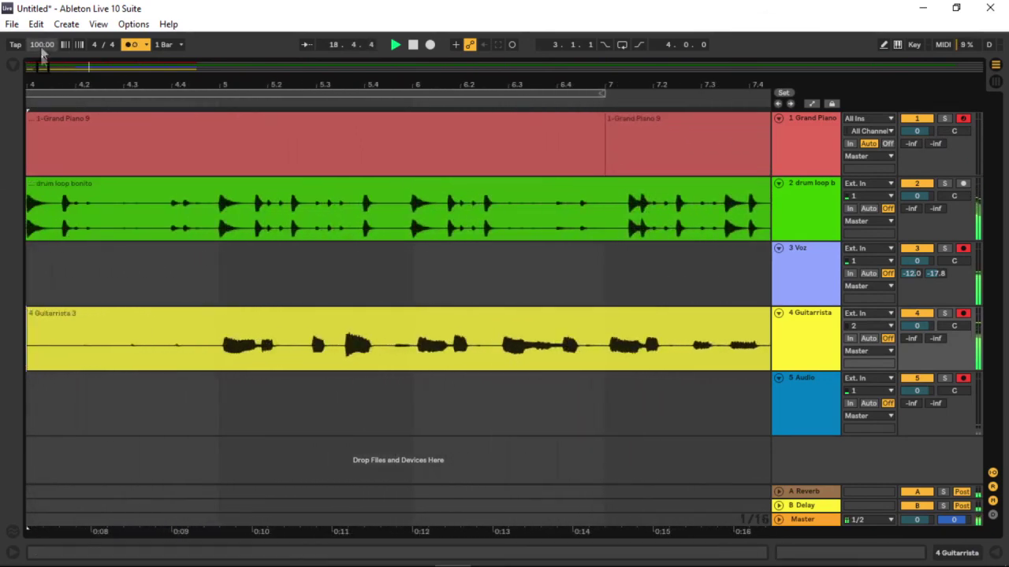
left_click_drag(43, 66, 45, 97)
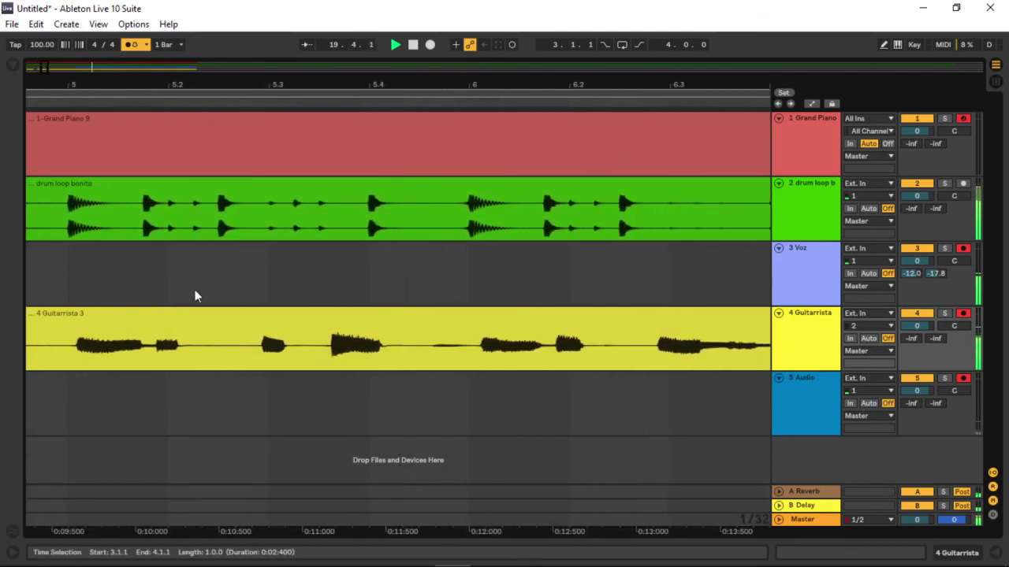
key("a")
left_click_drag(311, 316, 302, 316)
double_click(302, 315)
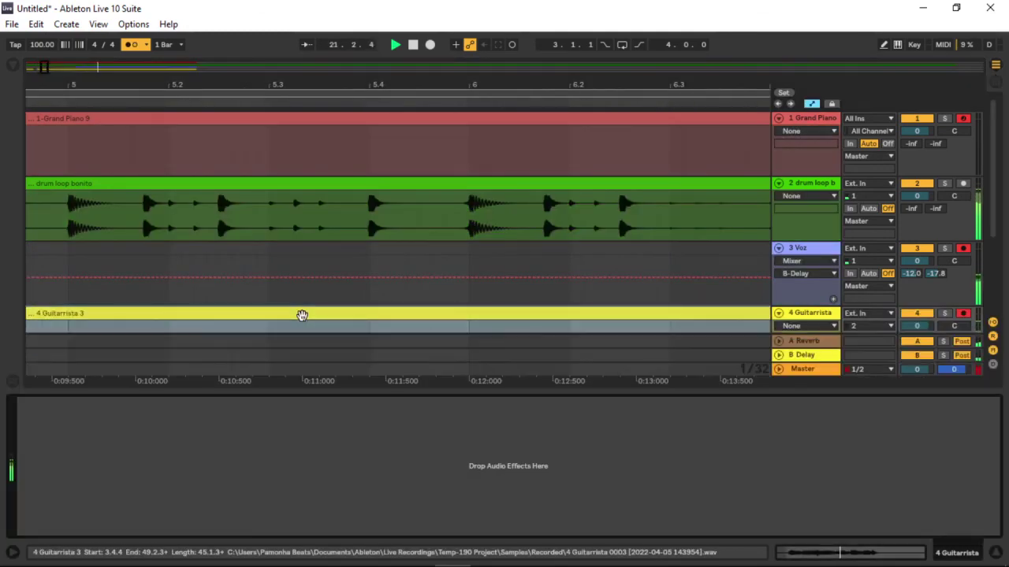
key("ctrl+alt+l")
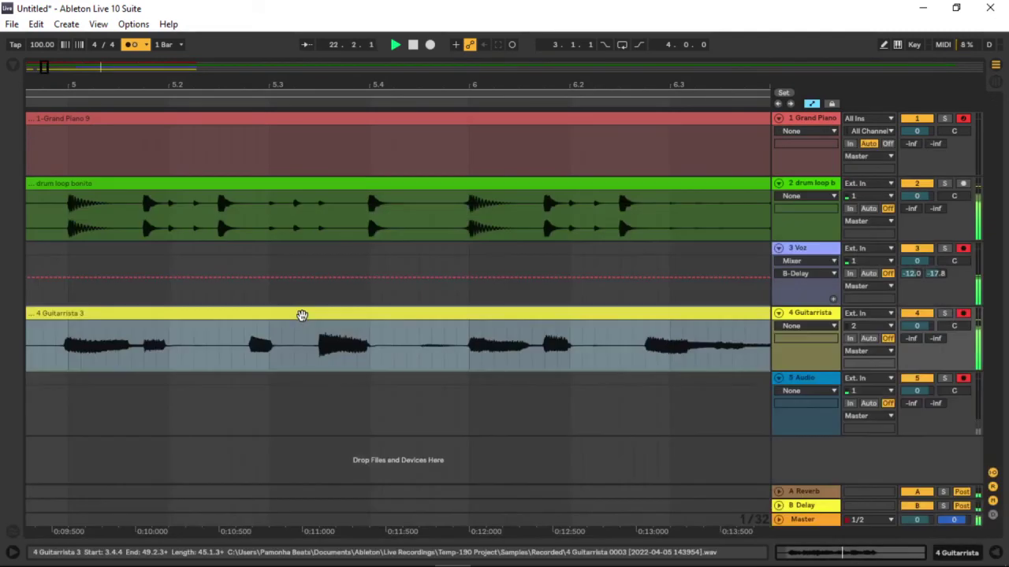
Make the arrangement view follow playback, hide the automation lanes and turn off the metronome
key("ctrl+shift+f")
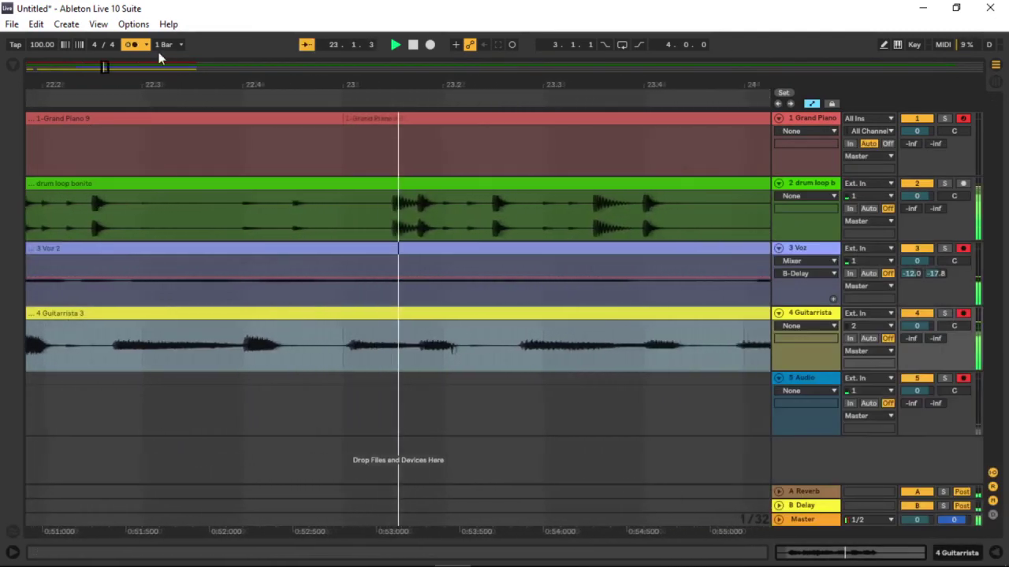
key("a")
left_click(126, 46)
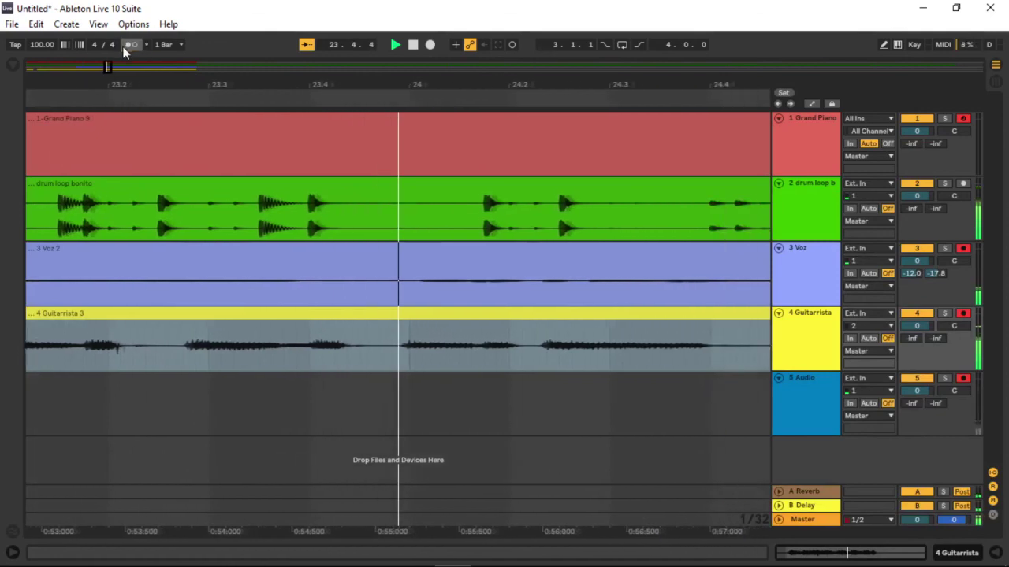
Set the Voz track's reverb send to 0 dB, delay send to -4.4 dB and volume to about -4.1 dB
left_click_drag(106, 68, 119, 68)
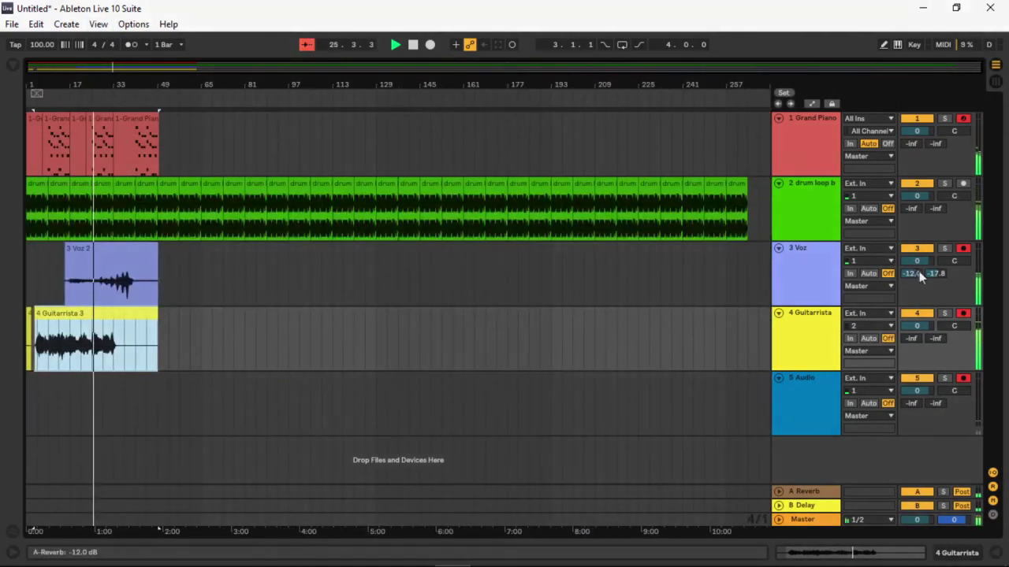
left_click_drag(916, 276, 936, 260)
left_click_drag(91, 66, 37, 59)
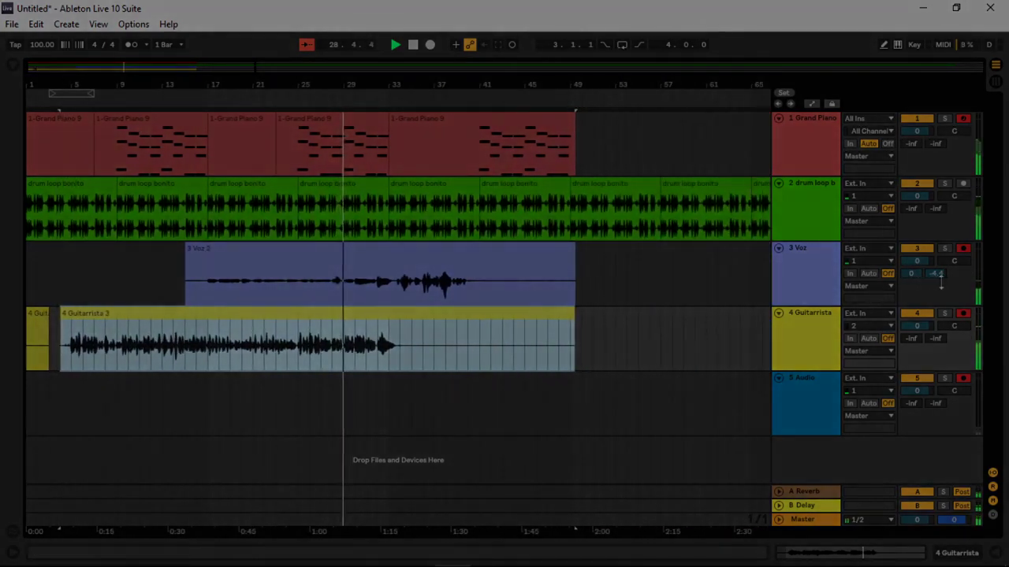
left_click_drag(919, 261, 924, 270)
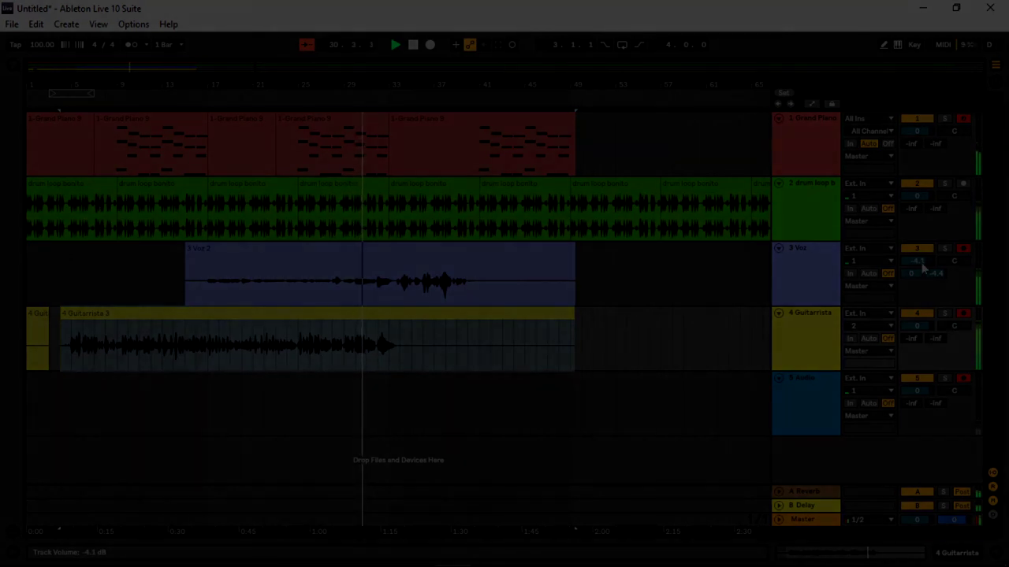